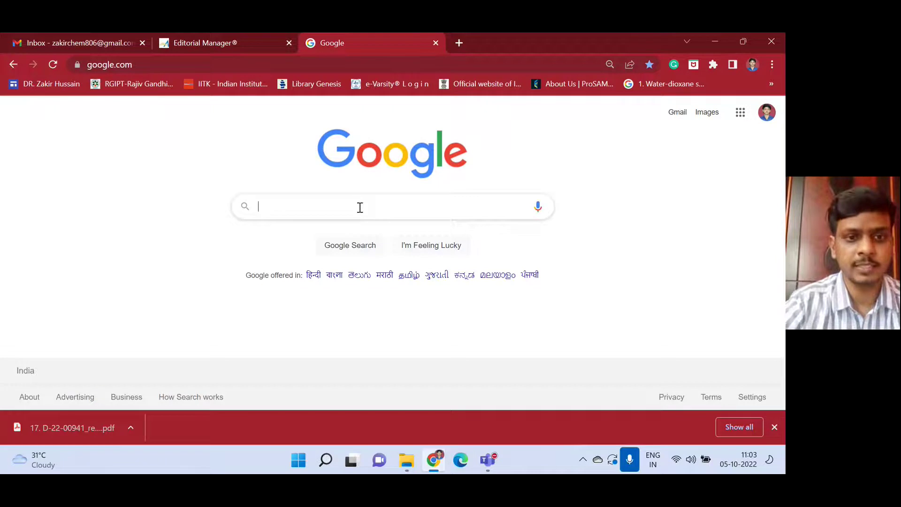
Search Google for 'publons' and open the official publons.com result.
{"action": "type", "text": "publo"}
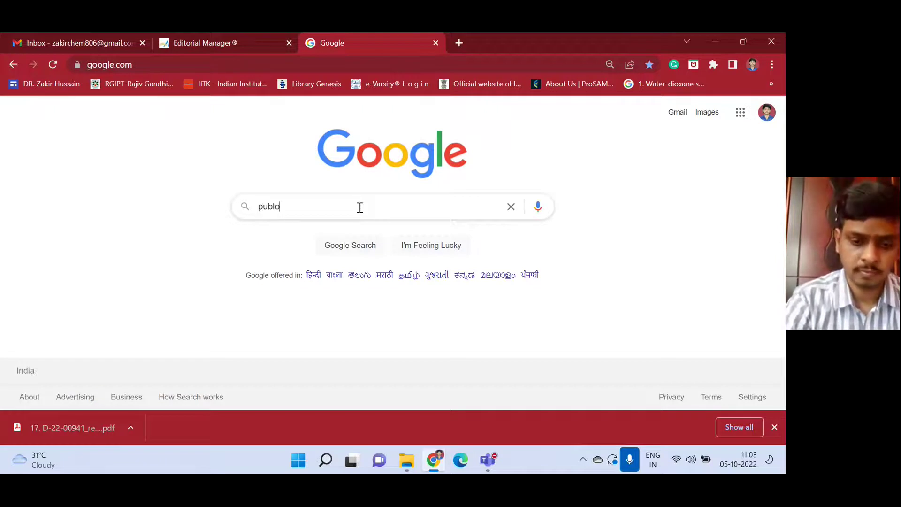
{"action": "type", "text": "ns"}
{"action": "key", "text": "Return"}
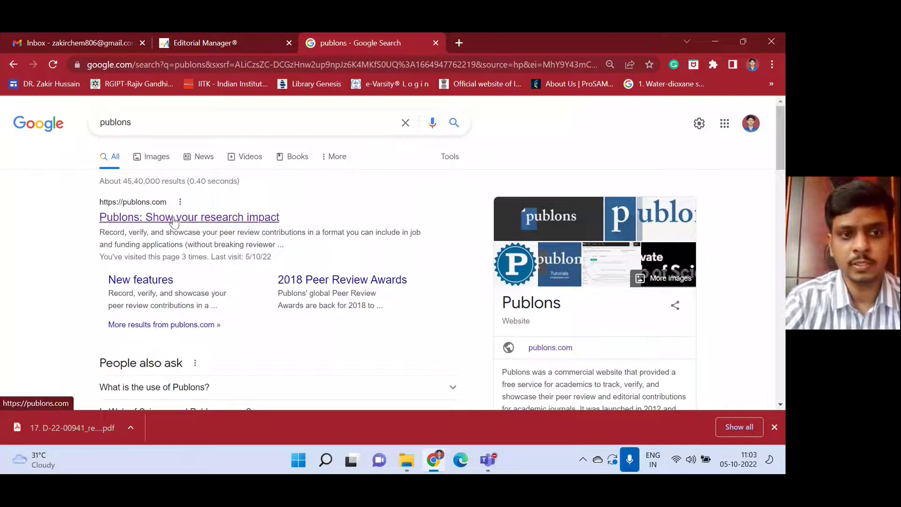
{"action": "left_click", "coordinate": [174, 224]}
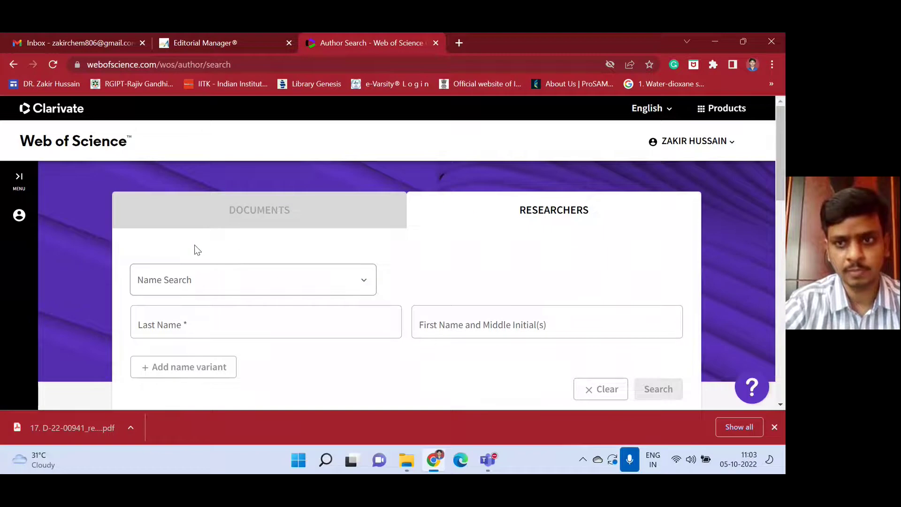
Log out of the current Web of Science session and sign back in with ORCID.
{"action": "left_click", "coordinate": [694, 142]}
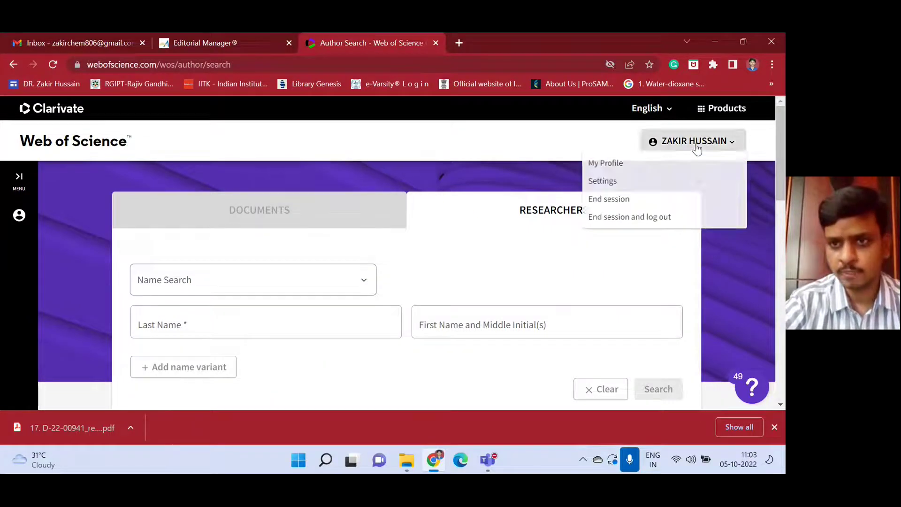
{"action": "left_click", "coordinate": [626, 218]}
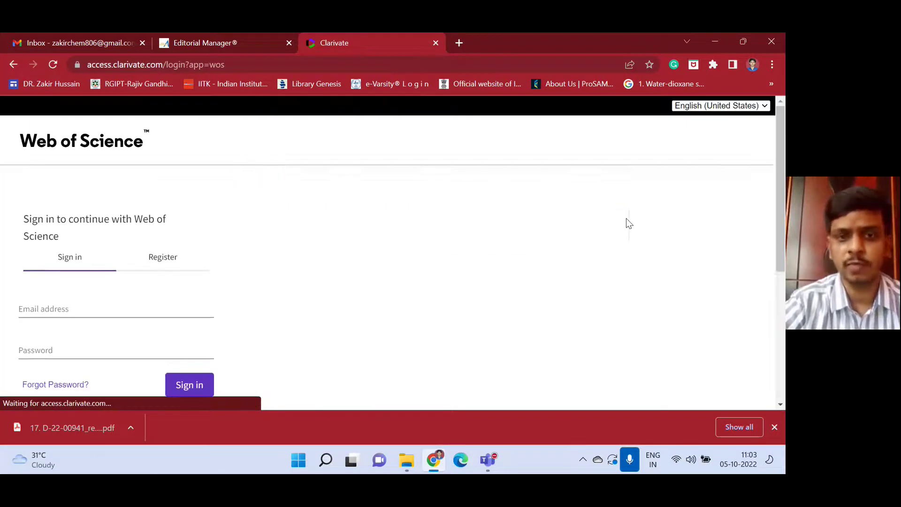
{"action": "scroll", "coordinate": [184, 263], "scroll_direction": "down", "scroll_amount": 1}
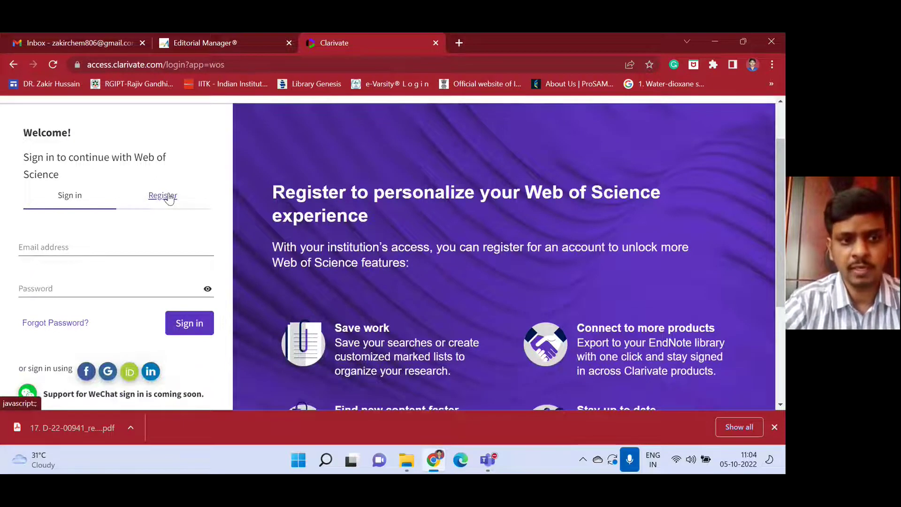
{"action": "left_click", "coordinate": [133, 375]}
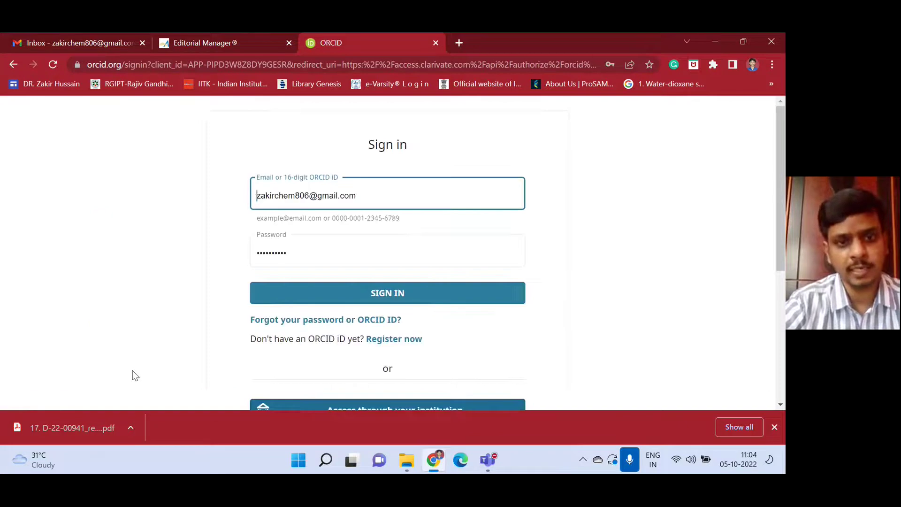
{"action": "left_click", "coordinate": [386, 294]}
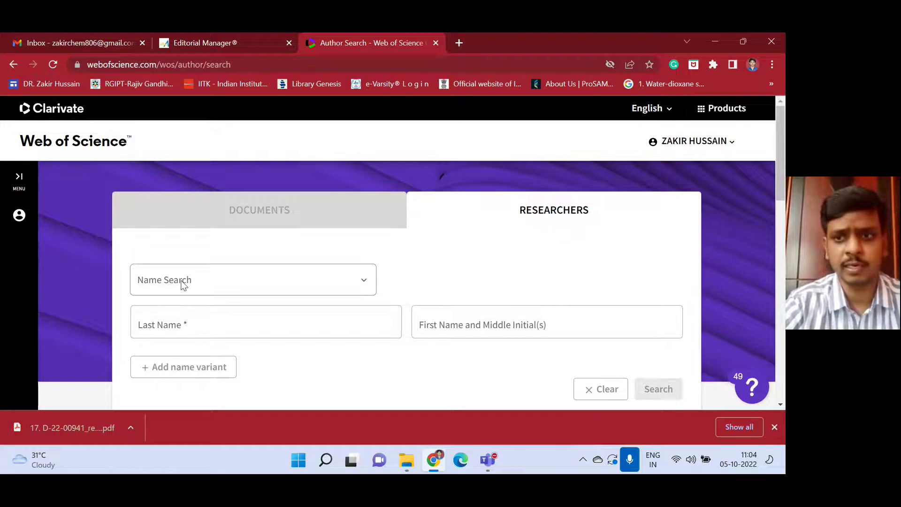
Open My Profile from the account menu and scroll down through the Author Profile.
{"action": "left_click", "coordinate": [728, 140]}
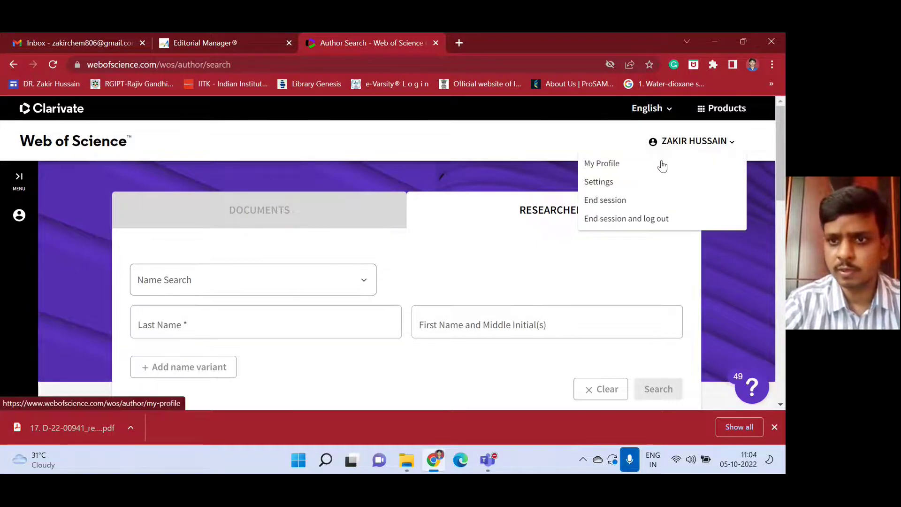
{"action": "left_click", "coordinate": [605, 164]}
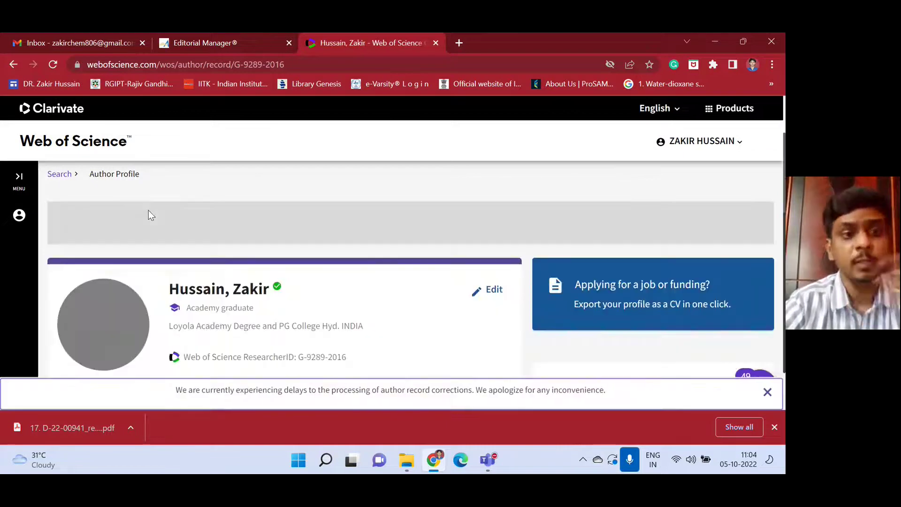
{"action": "scroll", "coordinate": [205, 150], "scroll_direction": "down", "scroll_amount": 1}
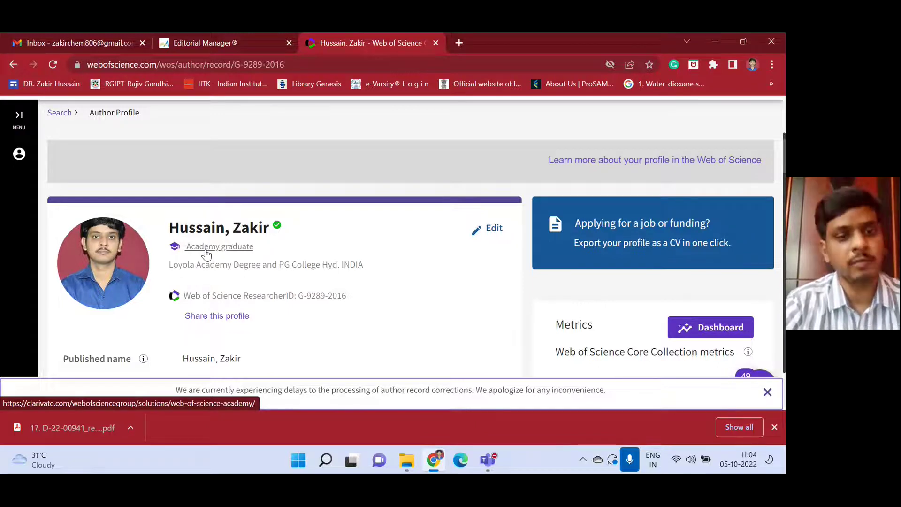
{"action": "scroll", "coordinate": [206, 254], "scroll_direction": "down", "scroll_amount": 1}
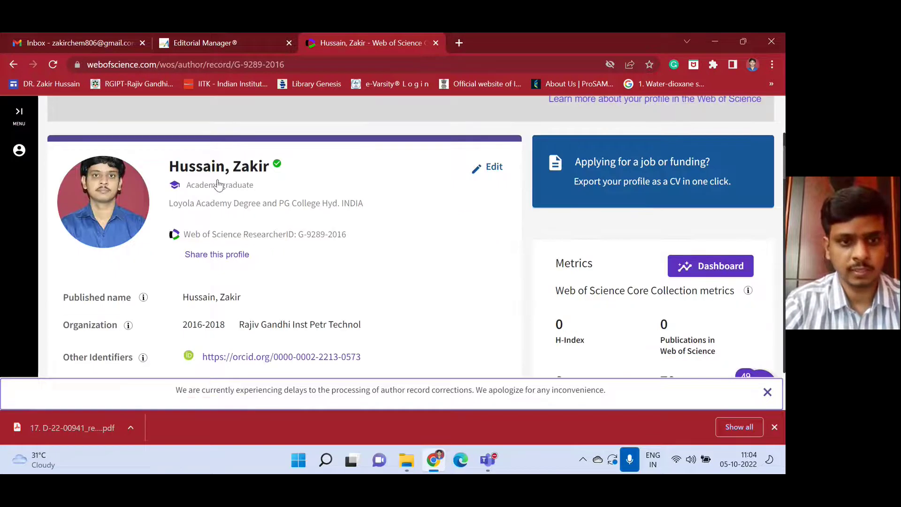
{"action": "scroll", "coordinate": [230, 324], "scroll_direction": "down", "scroll_amount": 1}
{"action": "scroll", "coordinate": [233, 272], "scroll_direction": "down", "scroll_amount": 3}
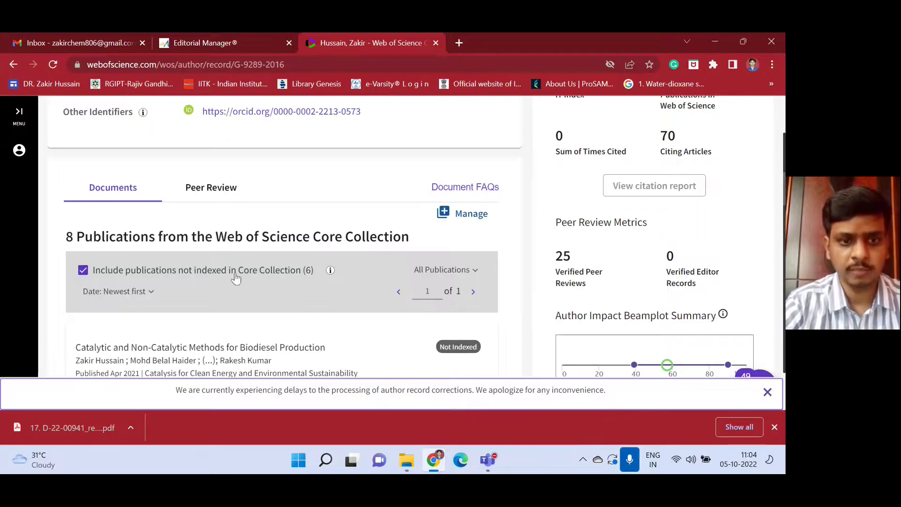
{"action": "scroll", "coordinate": [238, 277], "scroll_direction": "down", "scroll_amount": 3}
Scroll over the profile again and reload it with F5 to refresh its metrics.
{"action": "scroll", "coordinate": [238, 277], "scroll_direction": "up", "scroll_amount": 5}
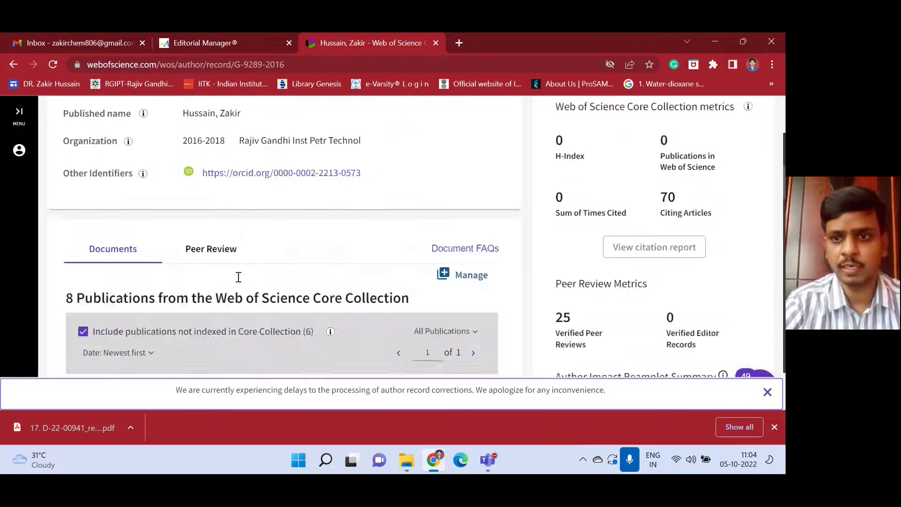
{"action": "scroll", "coordinate": [239, 277], "scroll_direction": "up", "scroll_amount": 1}
{"action": "scroll", "coordinate": [650, 274], "scroll_direction": "up", "scroll_amount": 3}
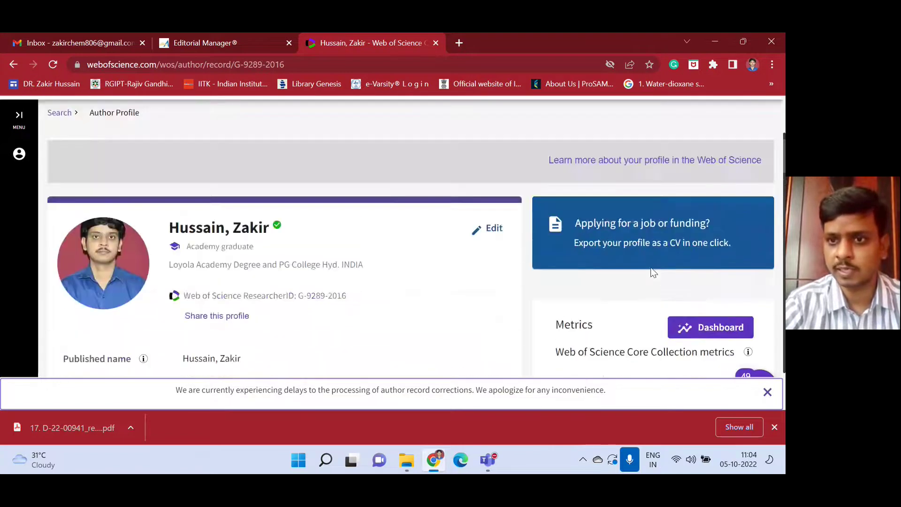
{"action": "scroll", "coordinate": [652, 273], "scroll_direction": "down", "scroll_amount": 2}
{"action": "scroll", "coordinate": [652, 273], "scroll_direction": "down", "scroll_amount": 1}
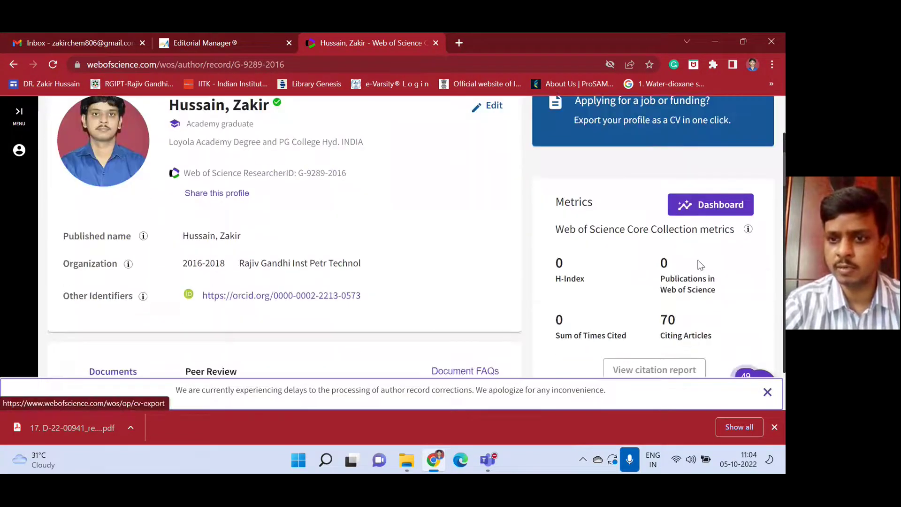
{"action": "scroll", "coordinate": [699, 265], "scroll_direction": "down", "scroll_amount": 1}
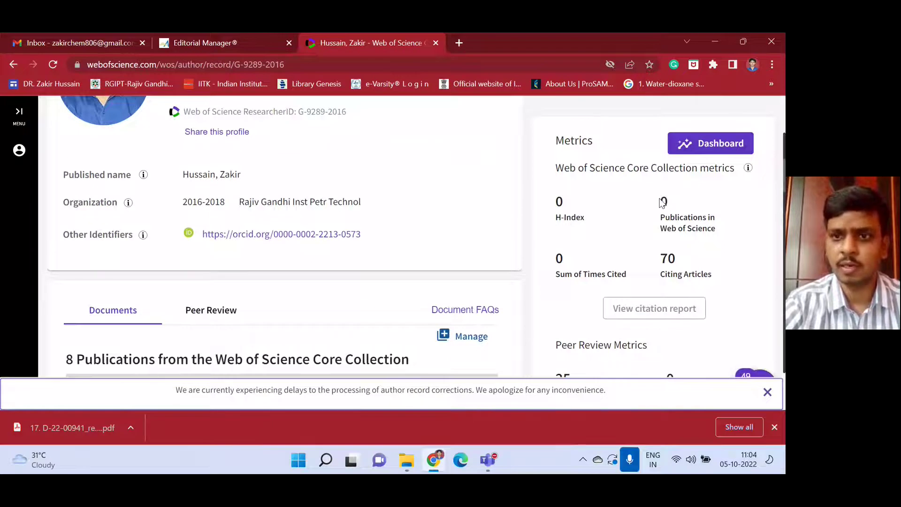
{"action": "key", "text": "F5"}
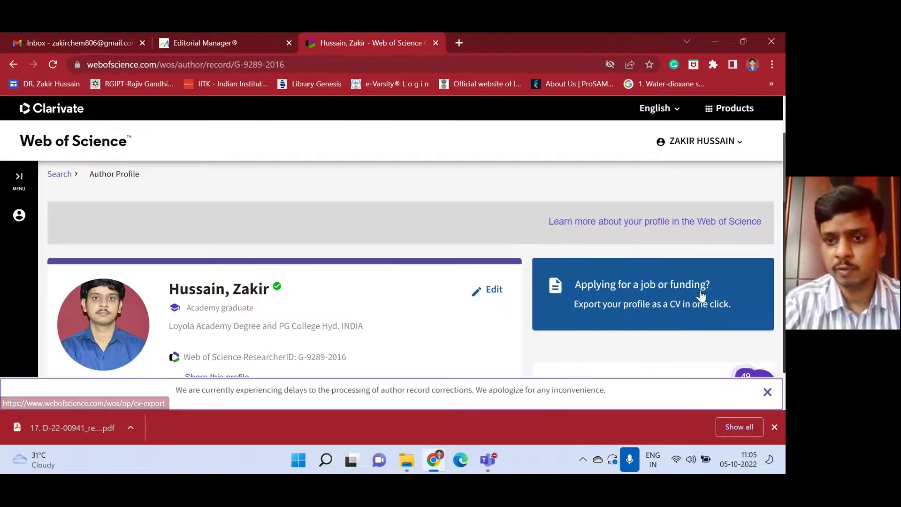
{"action": "scroll", "coordinate": [676, 324], "scroll_direction": "down", "scroll_amount": 4}
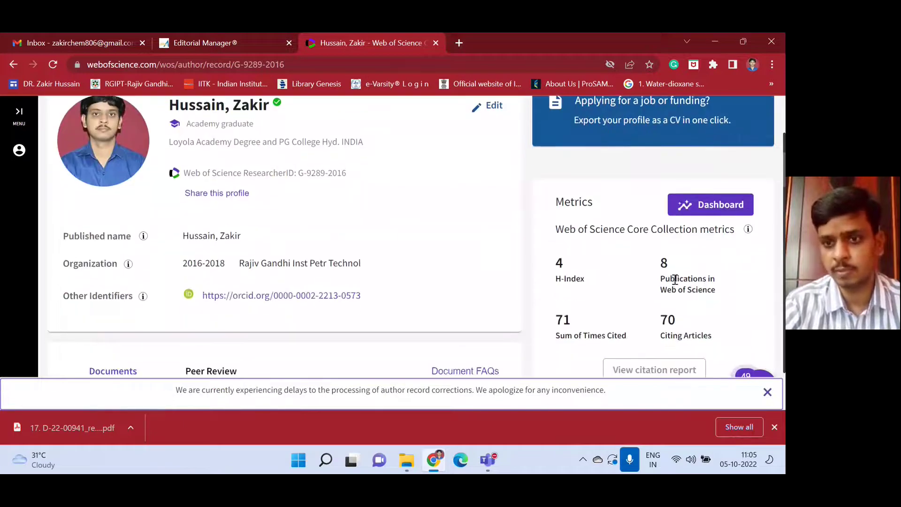
{"action": "scroll", "coordinate": [672, 272], "scroll_direction": "down", "scroll_amount": 1}
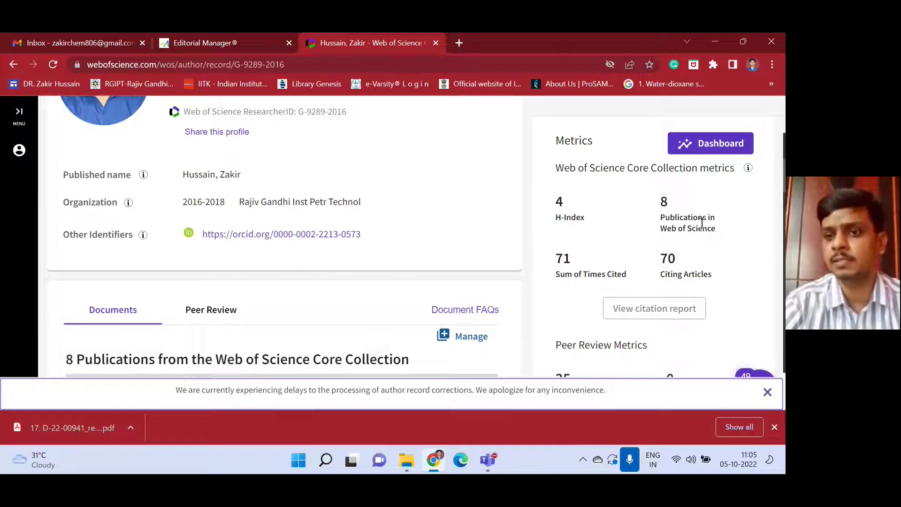
{"action": "scroll", "coordinate": [418, 237], "scroll_direction": "down", "scroll_amount": 1}
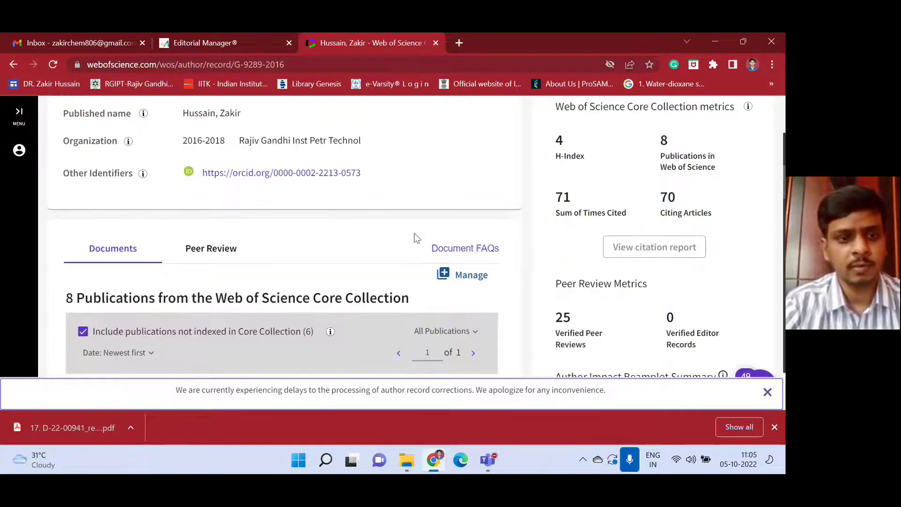
{"action": "scroll", "coordinate": [240, 237], "scroll_direction": "down", "scroll_amount": 1}
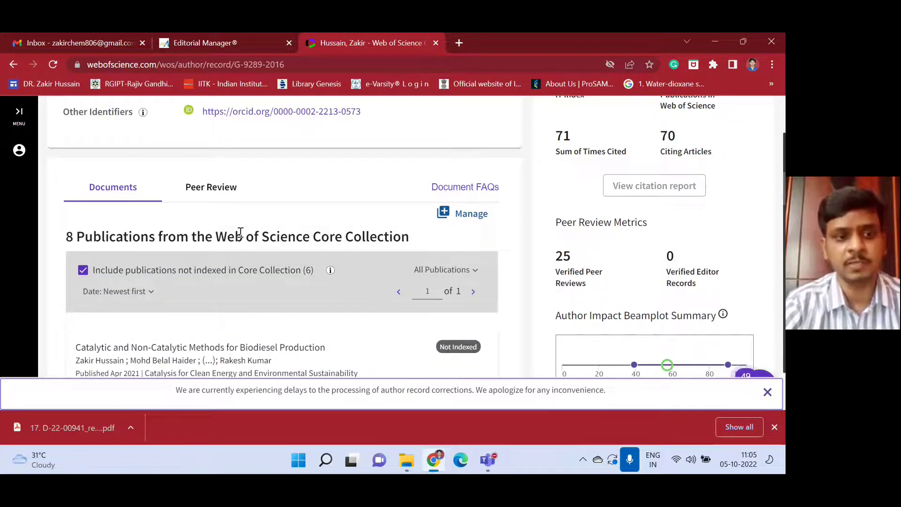
{"action": "scroll", "coordinate": [241, 233], "scroll_direction": "down", "scroll_amount": 2}
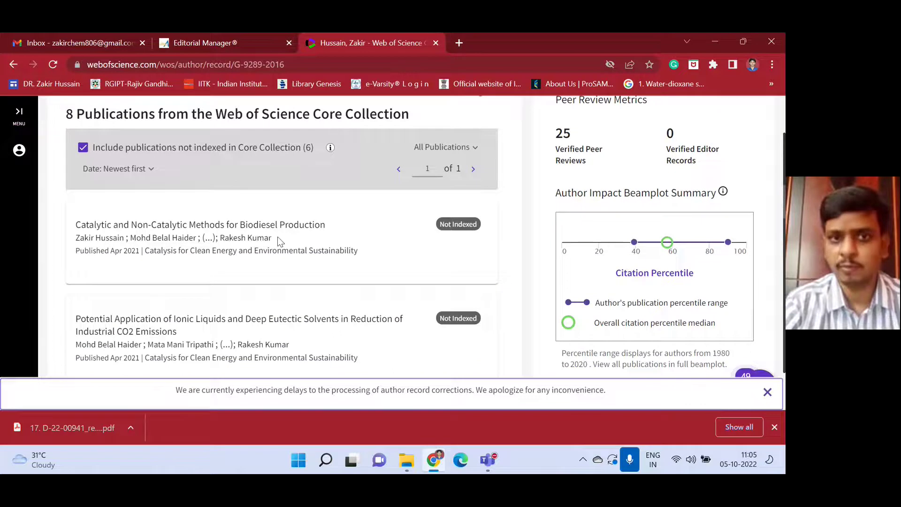
{"action": "scroll", "coordinate": [273, 272], "scroll_direction": "down", "scroll_amount": 3}
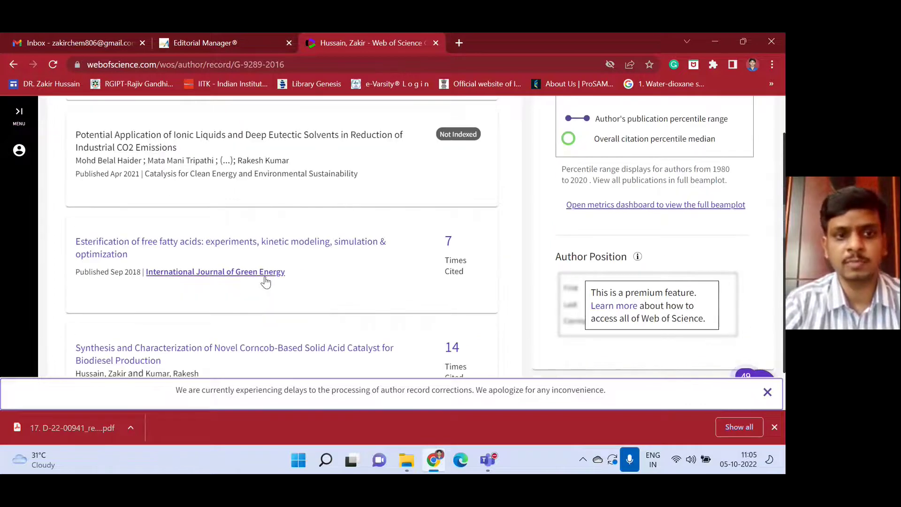
{"action": "scroll", "coordinate": [266, 282], "scroll_direction": "down", "scroll_amount": 10}
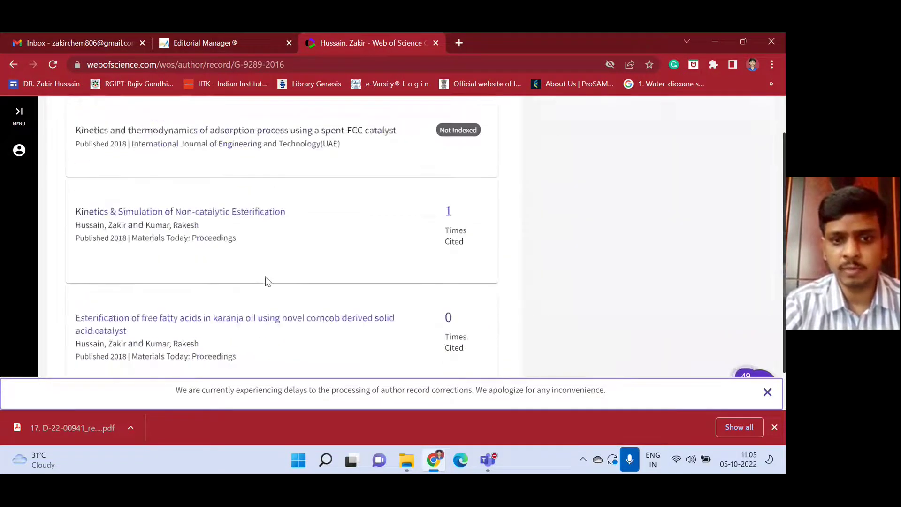
{"action": "scroll", "coordinate": [266, 282], "scroll_direction": "down", "scroll_amount": 10}
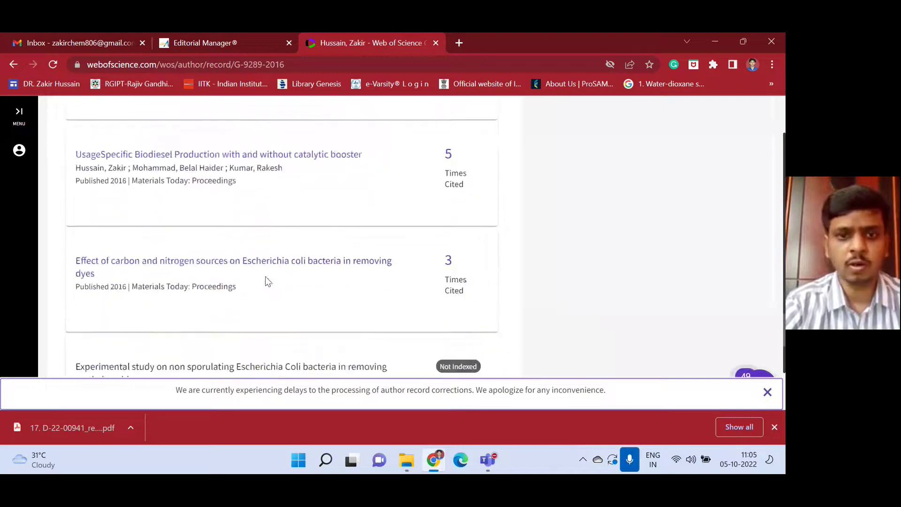
{"action": "scroll", "coordinate": [266, 281], "scroll_direction": "up", "scroll_amount": 20}
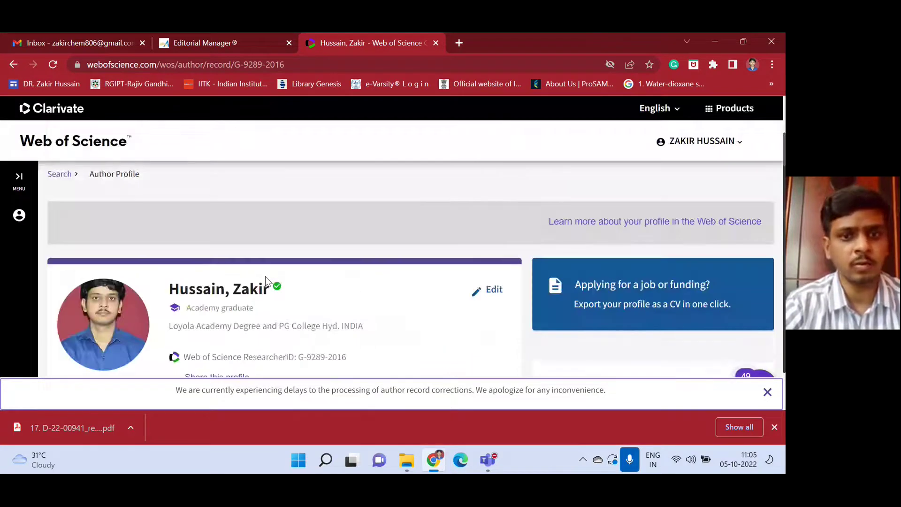
Start adding a peer review under My Web of Science > Profile > My records.
{"action": "left_click", "coordinate": [15, 183]}
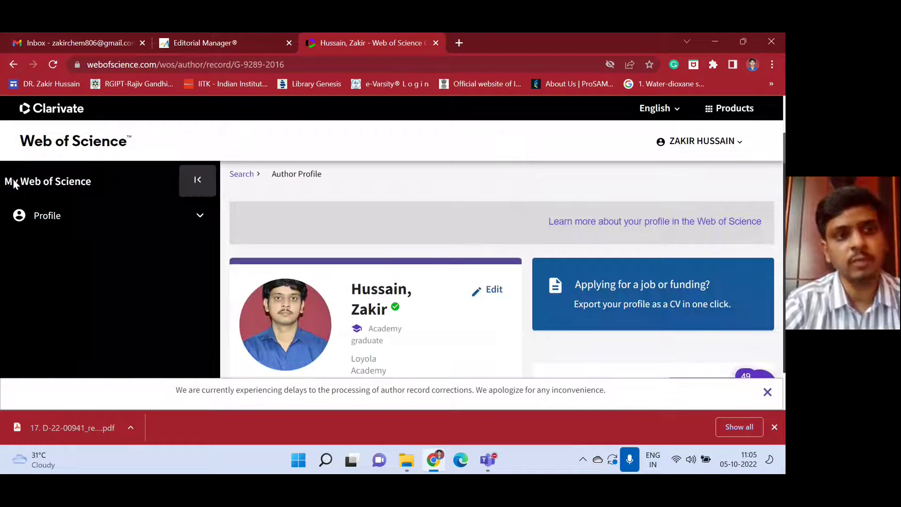
{"action": "left_click", "coordinate": [187, 215]}
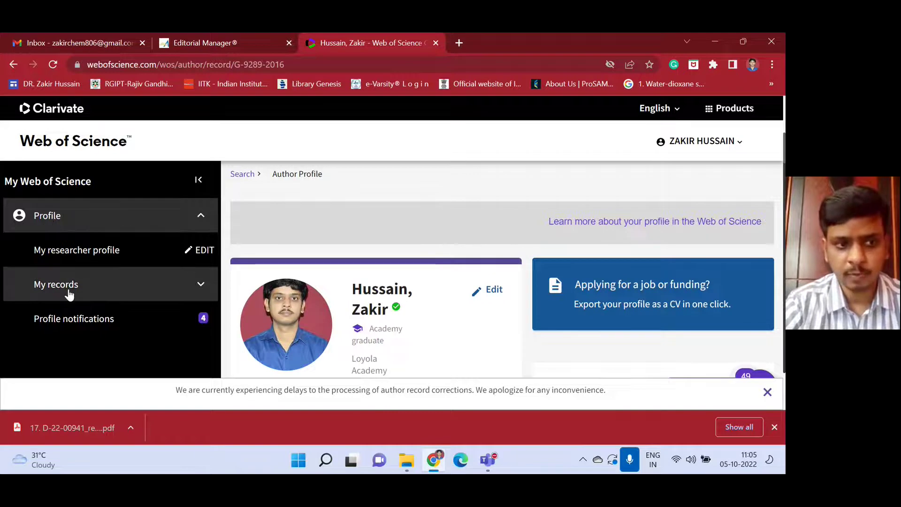
{"action": "left_click", "coordinate": [197, 289]}
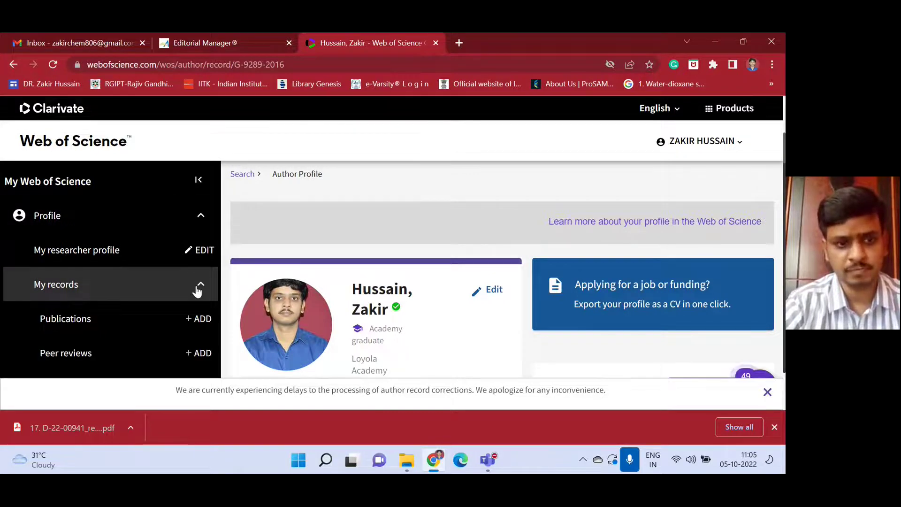
{"action": "scroll", "coordinate": [168, 231], "scroll_direction": "down", "scroll_amount": 1}
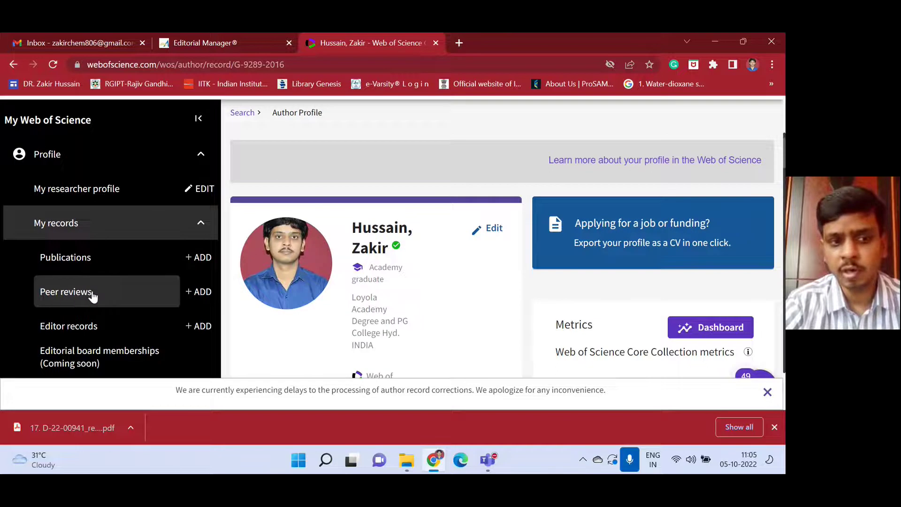
{"action": "left_click", "coordinate": [202, 292]}
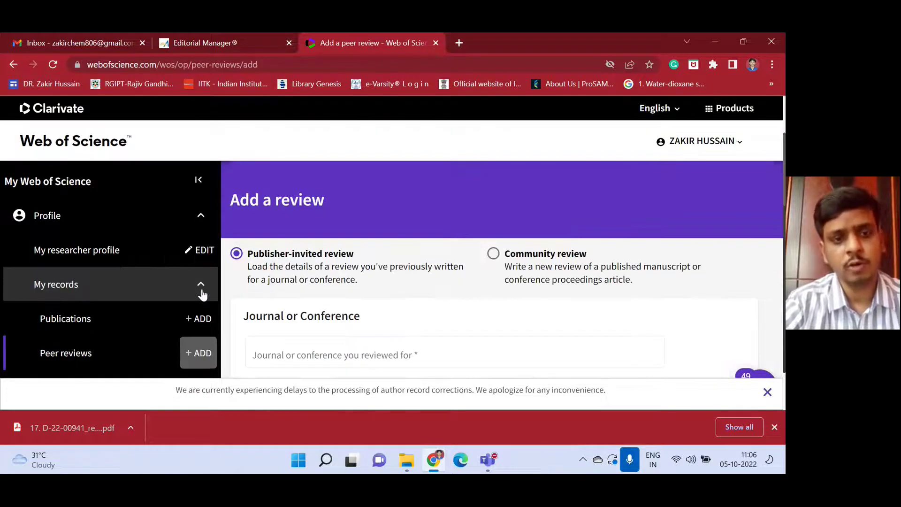
{"action": "scroll", "coordinate": [443, 272], "scroll_direction": "down", "scroll_amount": 1}
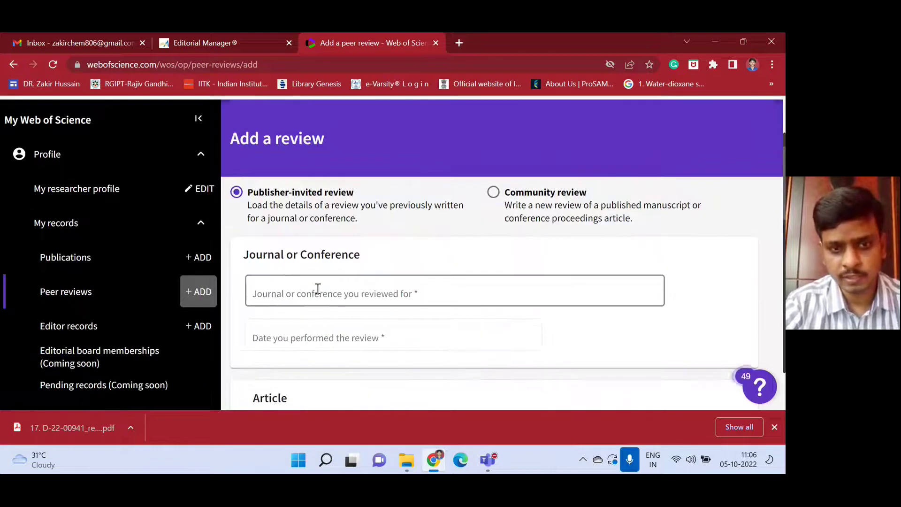
{"action": "scroll", "coordinate": [290, 284], "scroll_direction": "down", "scroll_amount": 2}
{"action": "scroll", "coordinate": [302, 172], "scroll_direction": "up", "scroll_amount": 1}
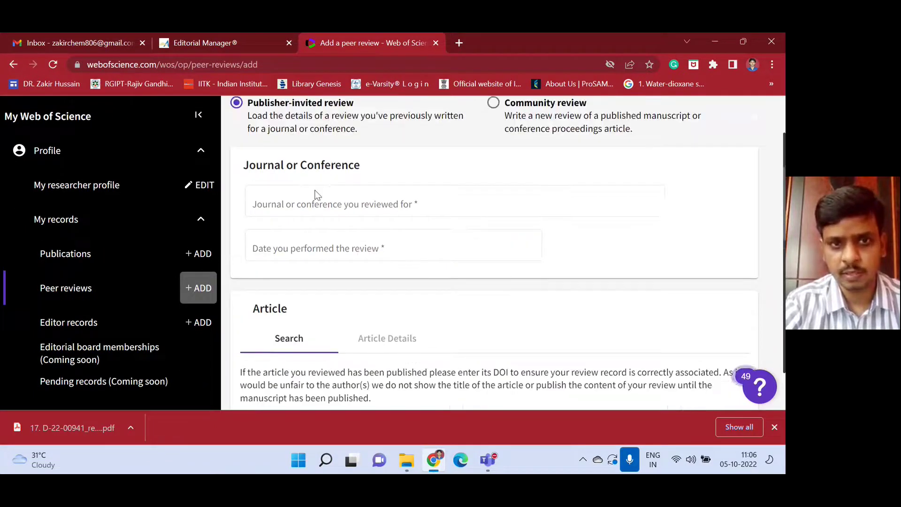
Set the reviewed journal to Journal of the Taiwan Institute of Chemical Engineers.
{"action": "left_click", "coordinate": [339, 239]}
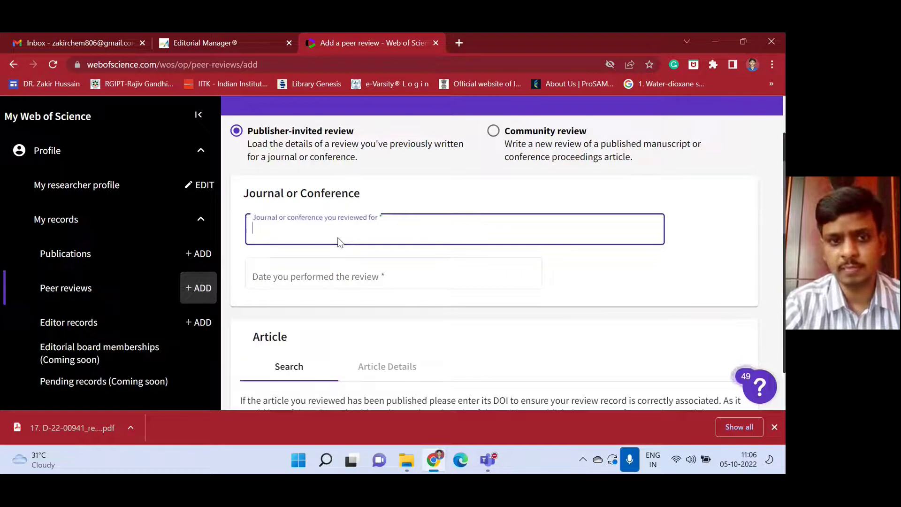
{"action": "type", "text": "Jou"}
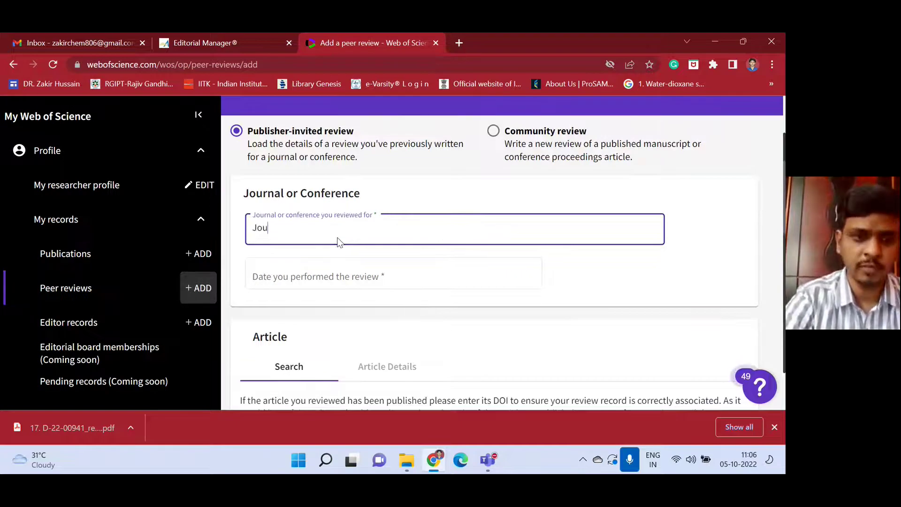
{"action": "type", "text": "rnal"}
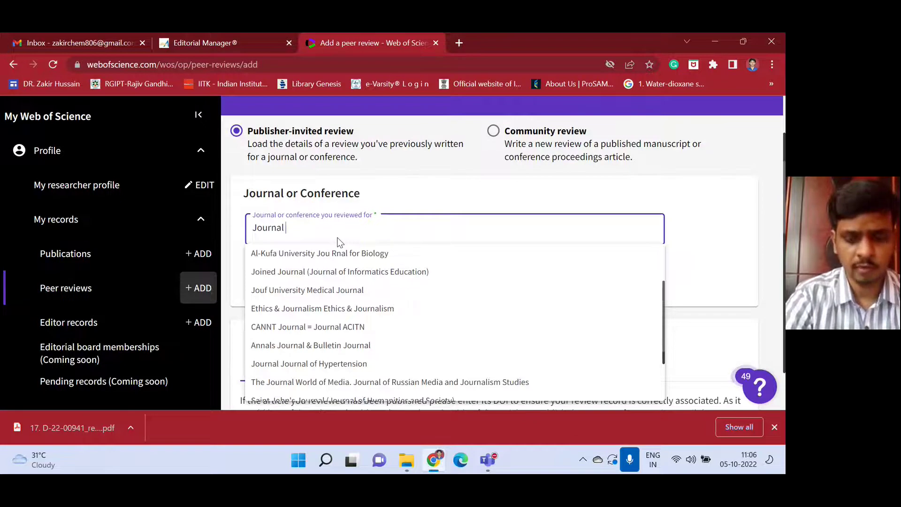
{"action": "type", "text": " o"}
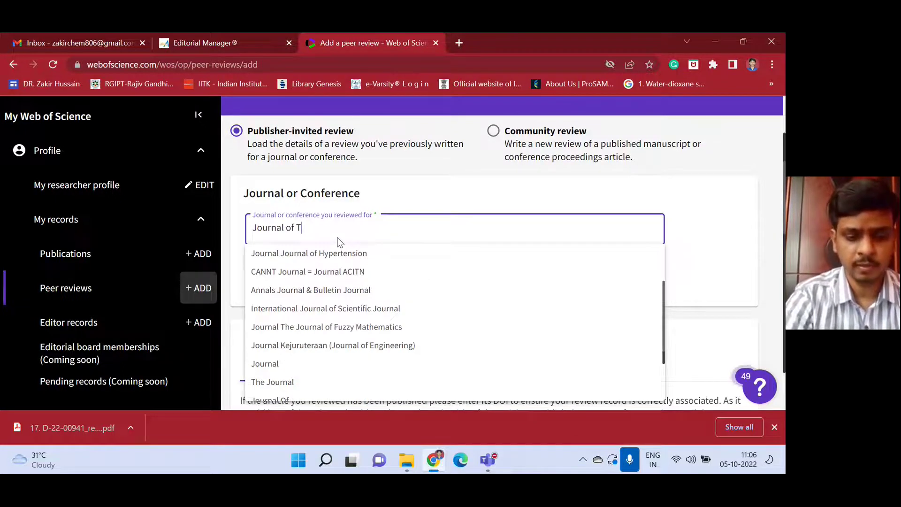
{"action": "type", "text": "f Taiw"}
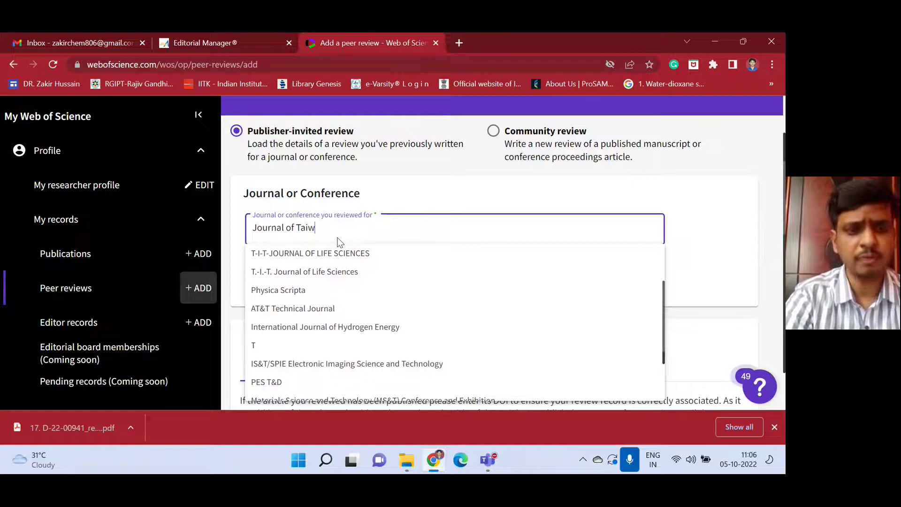
{"action": "type", "text": "an"}
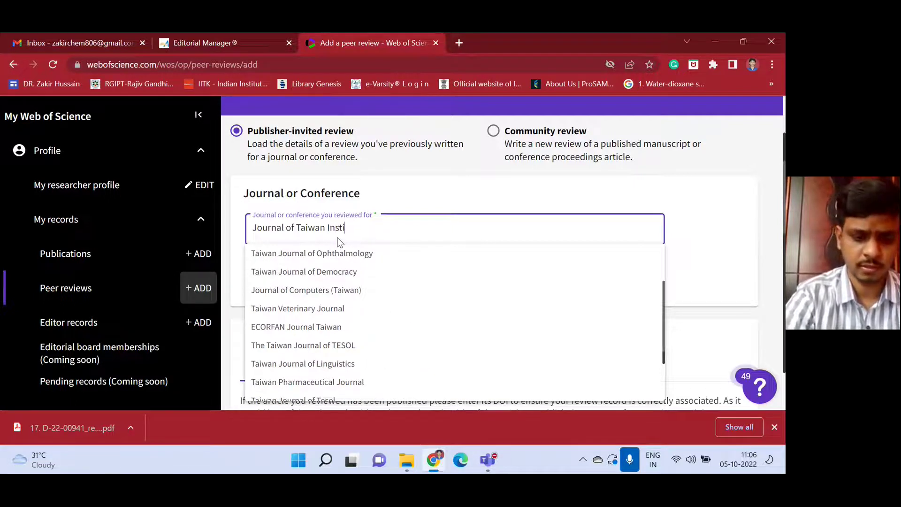
{"action": "type", "text": " Institute of "}
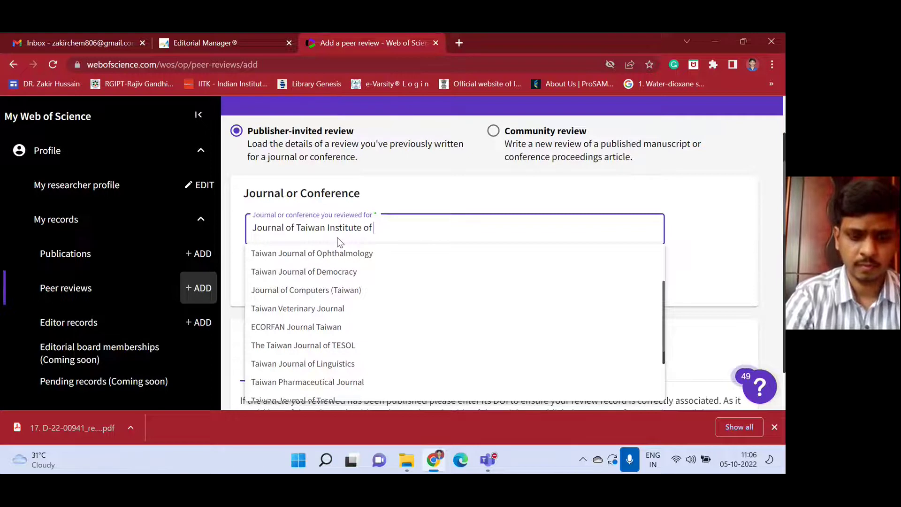
{"action": "type", "text": "Chemical En"}
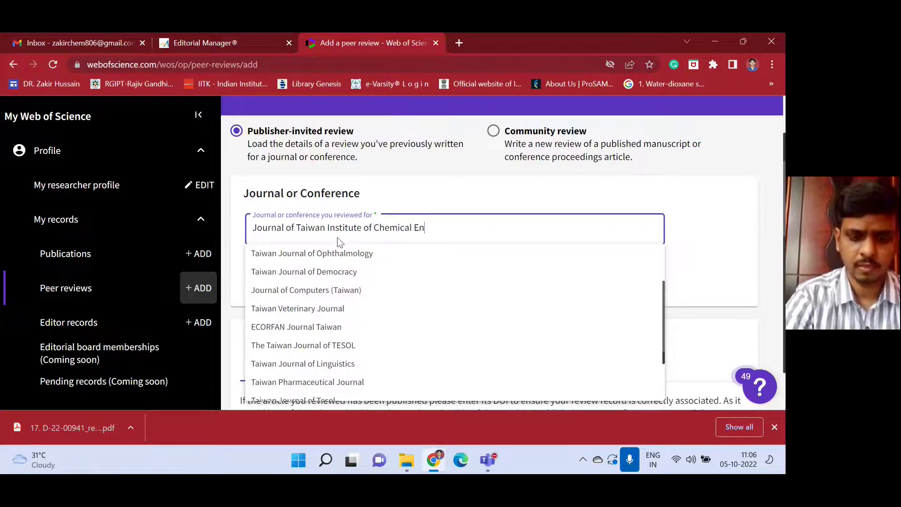
{"action": "type", "text": "gineers"}
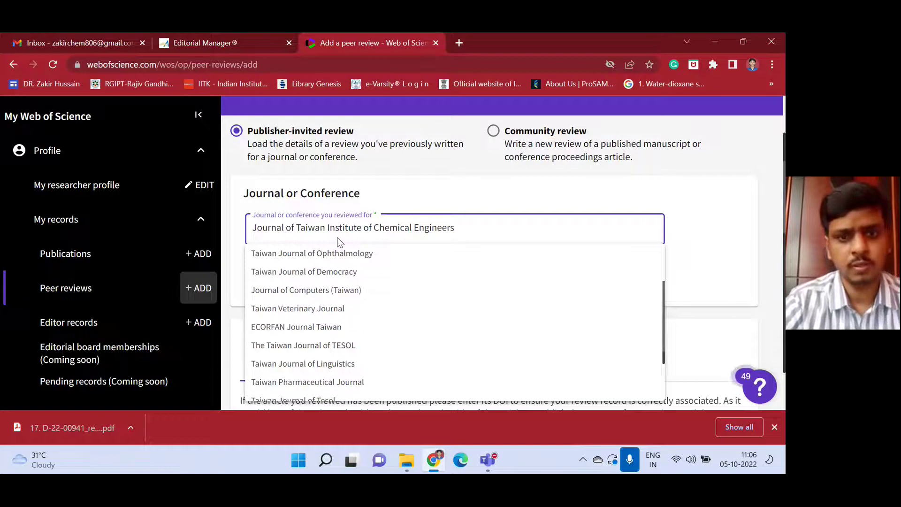
{"action": "left_click", "coordinate": [362, 256]}
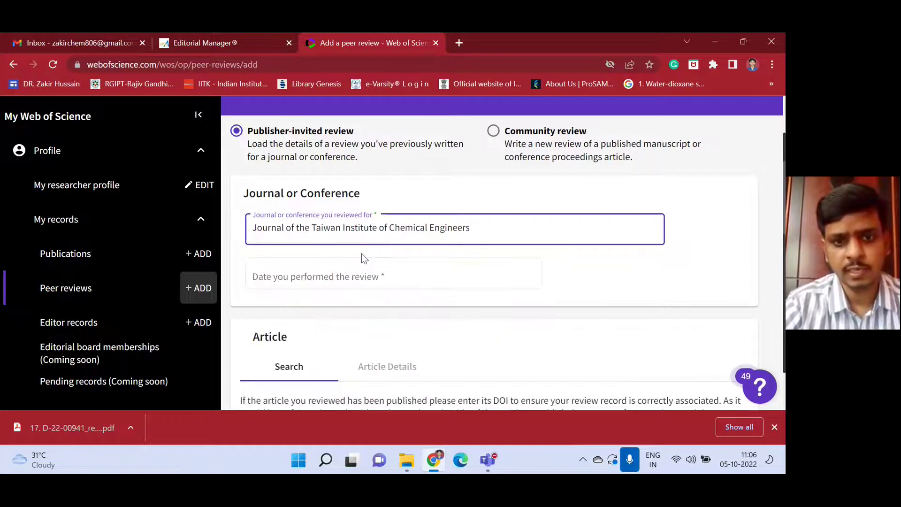
{"action": "scroll", "coordinate": [362, 254], "scroll_direction": "down", "scroll_amount": 1}
Enter review date 2022-10-04 and keep DOI as the article identifier type.
{"action": "left_click", "coordinate": [326, 214]}
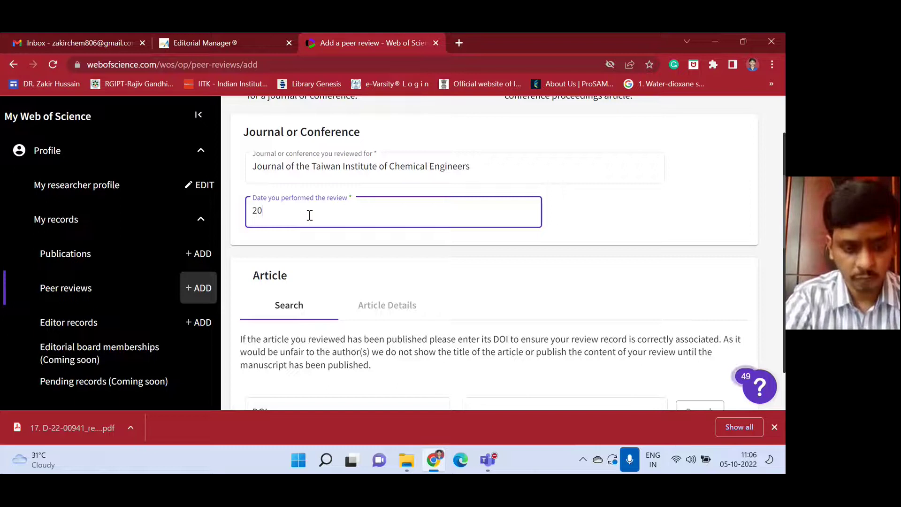
{"action": "type", "text": "22-0"}
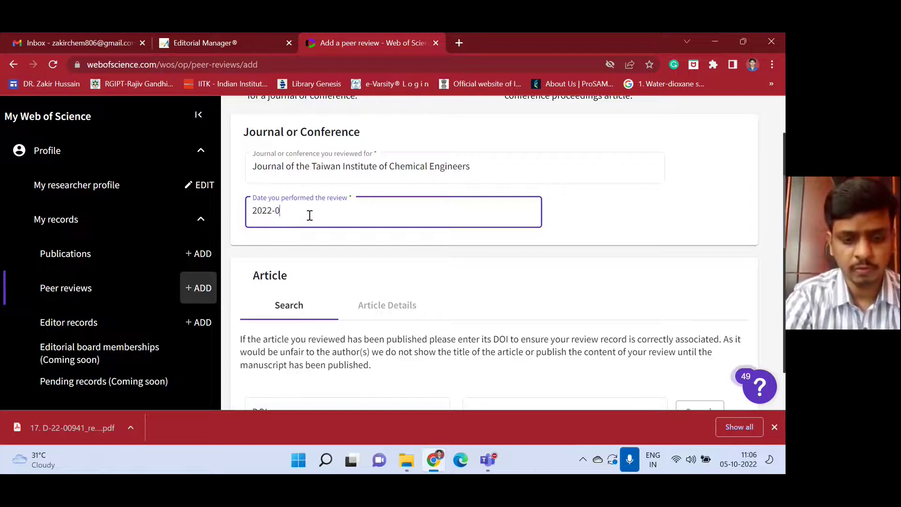
{"action": "key", "text": "BackSpace"}
{"action": "type", "text": "10"}
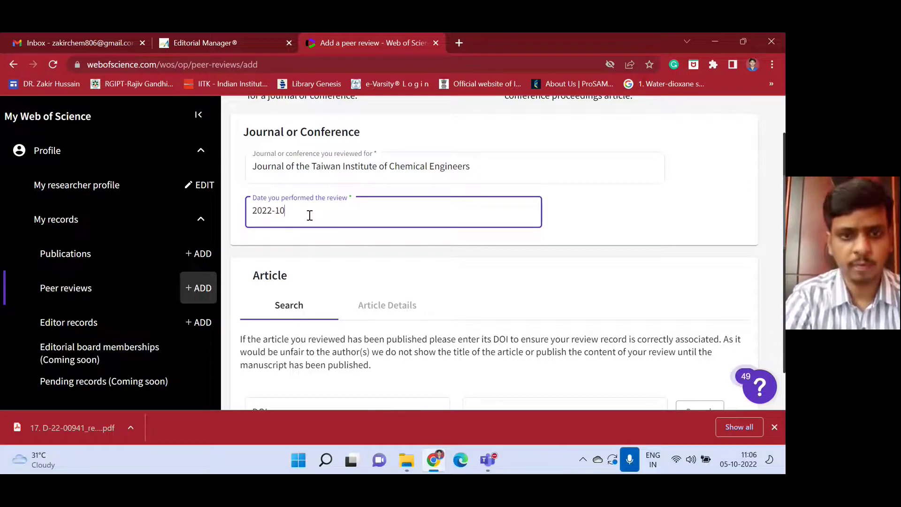
{"action": "type", "text": "-20"}
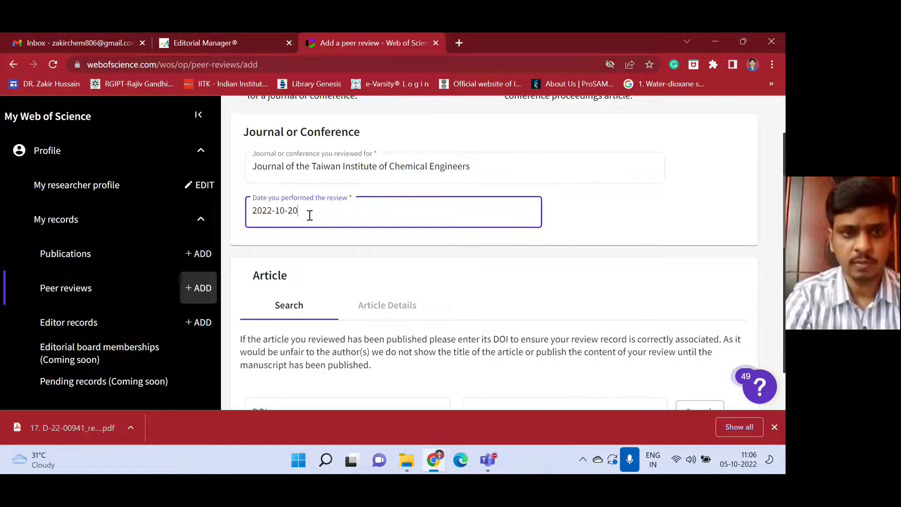
{"action": "key", "text": "BackSpace"}
{"action": "key", "text": "BackSpace"}
{"action": "type", "text": "0"}
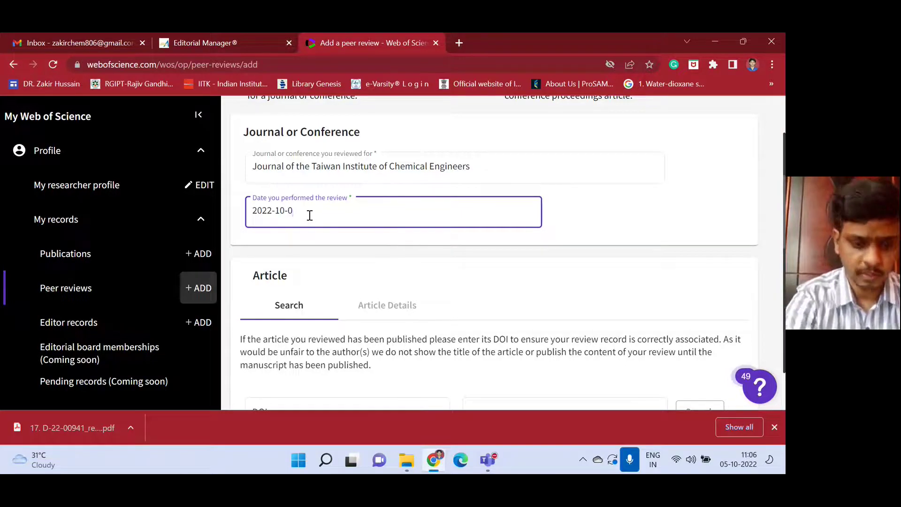
{"action": "type", "text": "4"}
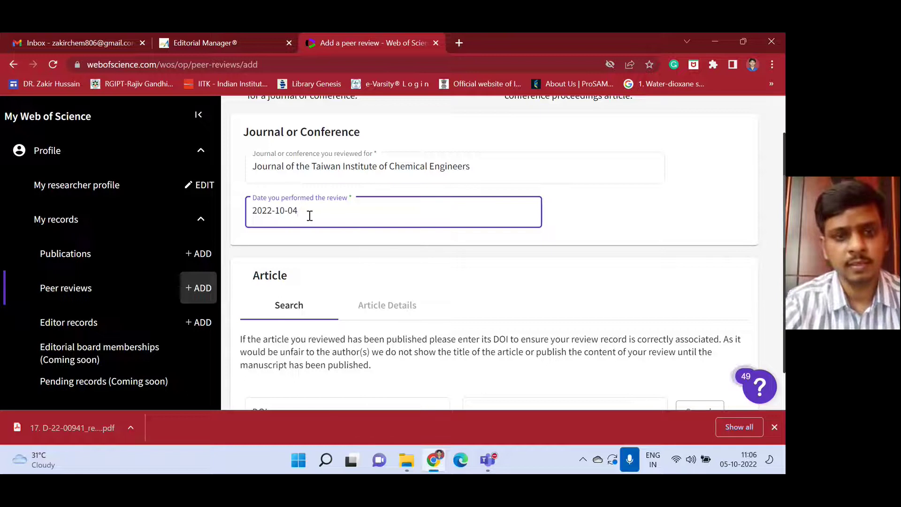
{"action": "scroll", "coordinate": [306, 245], "scroll_direction": "down", "scroll_amount": 4}
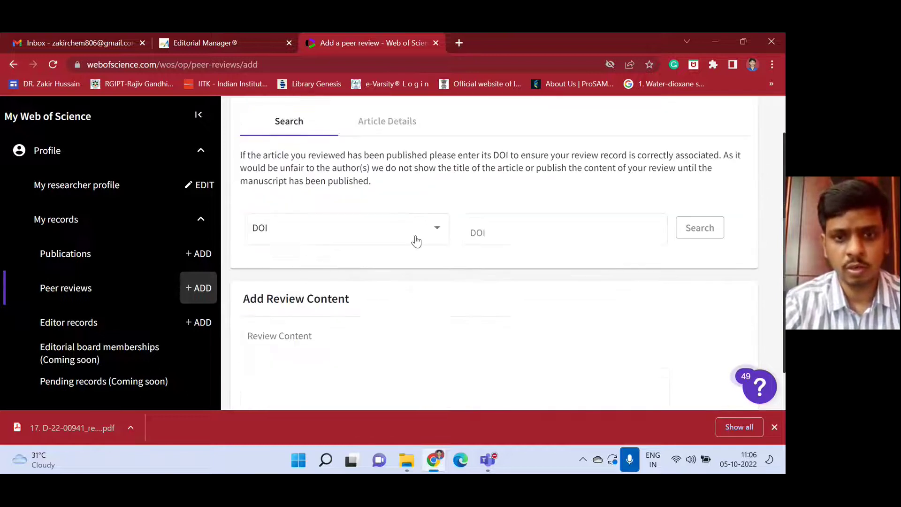
{"action": "left_click", "coordinate": [429, 234]}
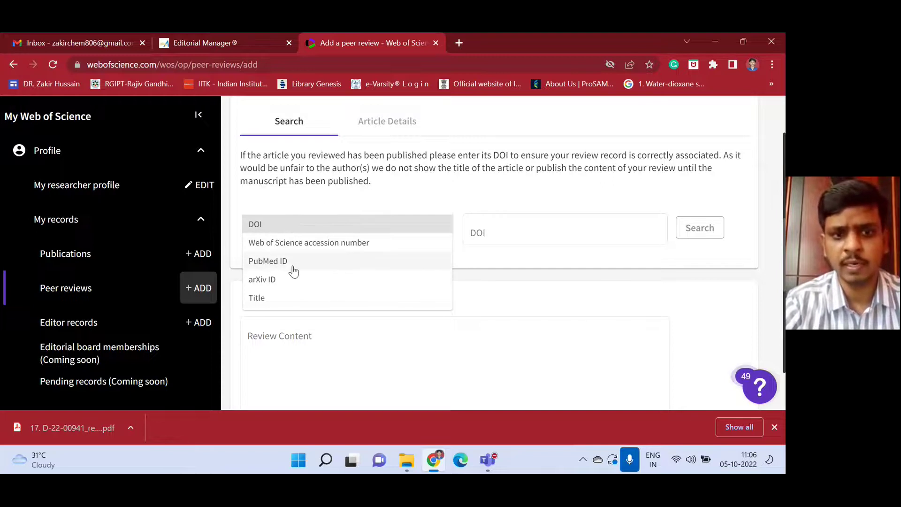
{"action": "left_click", "coordinate": [532, 280]}
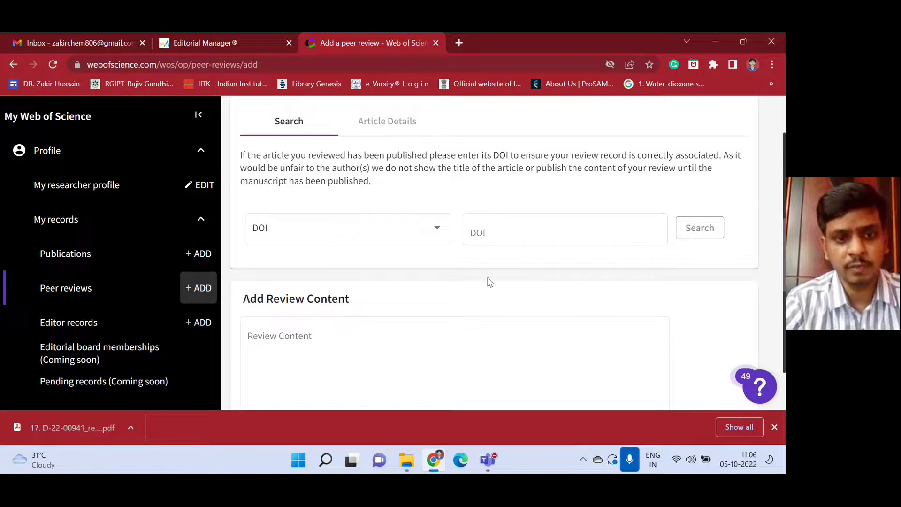
{"action": "scroll", "coordinate": [484, 281], "scroll_direction": "down", "scroll_amount": 3}
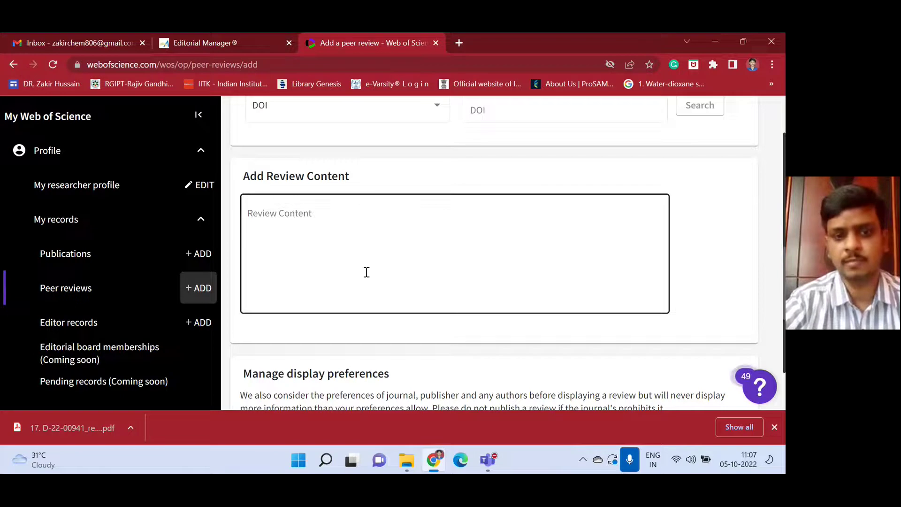
{"action": "scroll", "coordinate": [367, 272], "scroll_direction": "down", "scroll_amount": 5}
Set privacy to Show journal/conference, keep review content hidden, and create the review.
{"action": "left_click", "coordinate": [407, 219]}
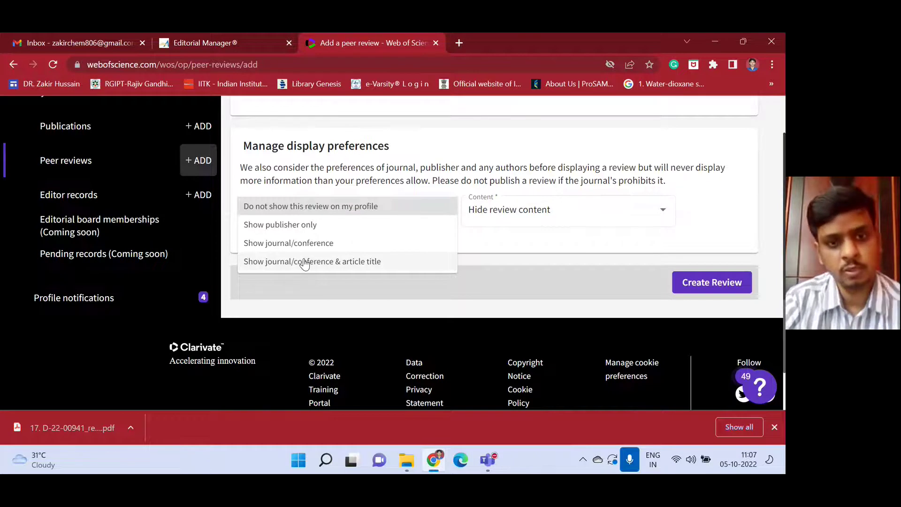
{"action": "left_click", "coordinate": [287, 242]}
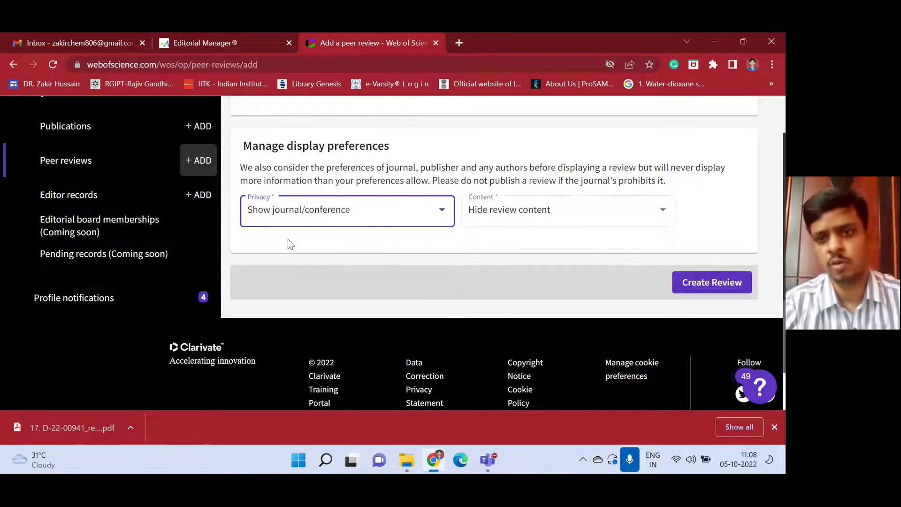
{"action": "left_click", "coordinate": [704, 284]}
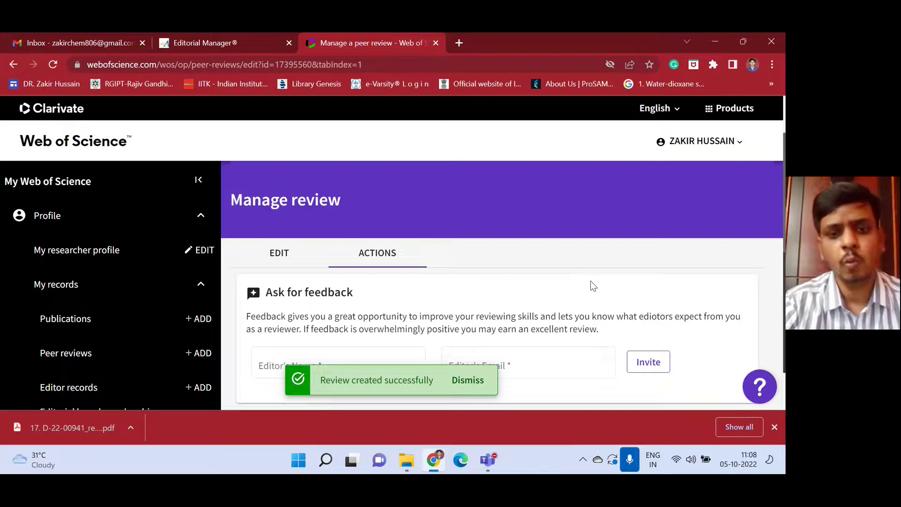
Look over the new review's EDIT and ACTIONS tabs.
{"action": "scroll", "coordinate": [594, 286], "scroll_direction": "down", "scroll_amount": 3}
{"action": "scroll", "coordinate": [591, 281], "scroll_direction": "down", "scroll_amount": 4}
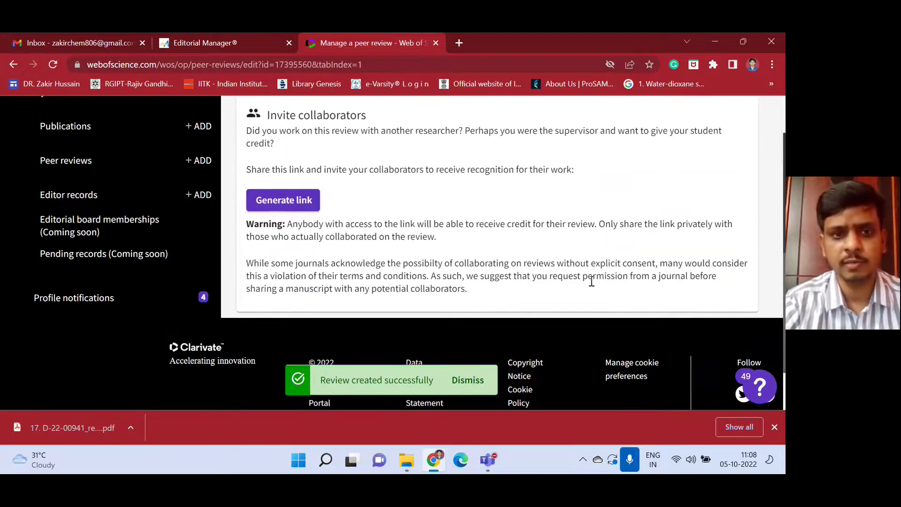
{"action": "scroll", "coordinate": [591, 281], "scroll_direction": "up", "scroll_amount": 7}
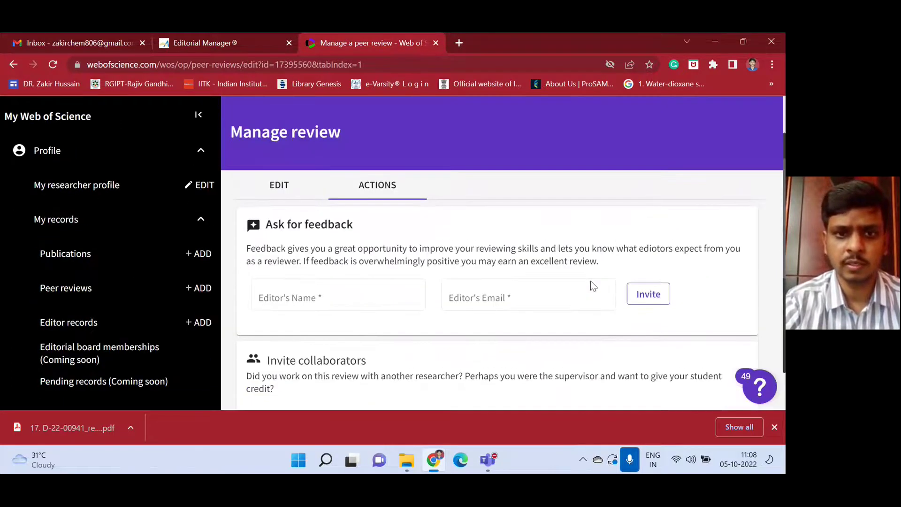
{"action": "left_click", "coordinate": [283, 193]}
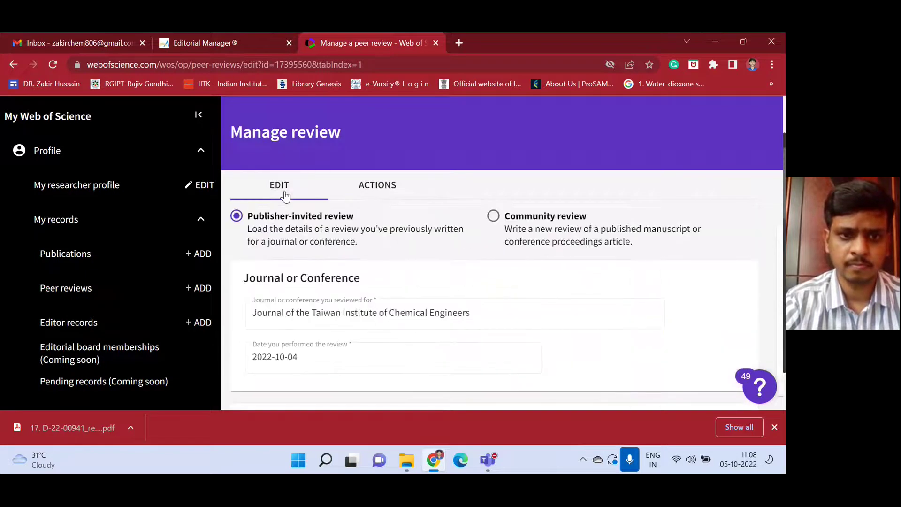
{"action": "left_click", "coordinate": [369, 195]}
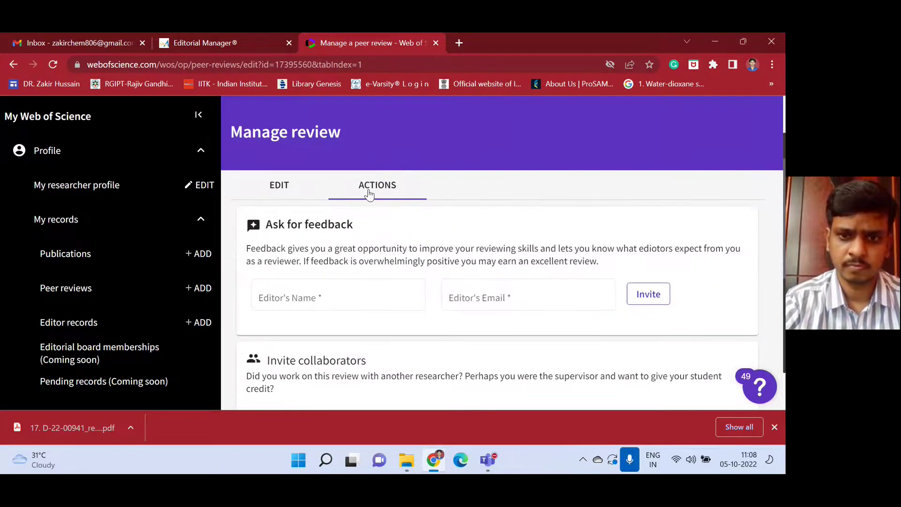
Generate and copy a collaborator invite link, then switch to the Gmail inbox.
{"action": "scroll", "coordinate": [369, 194], "scroll_direction": "down", "scroll_amount": 5}
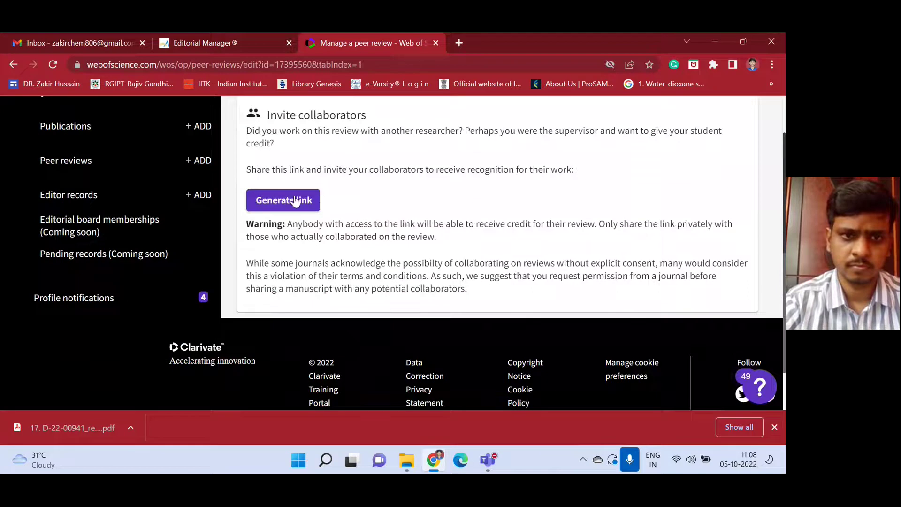
{"action": "left_click", "coordinate": [295, 201]}
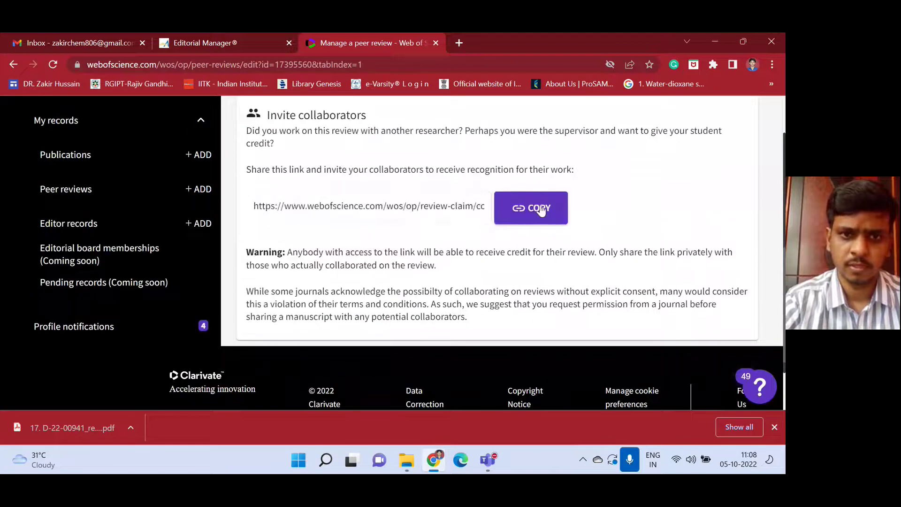
{"action": "left_click", "coordinate": [540, 209]}
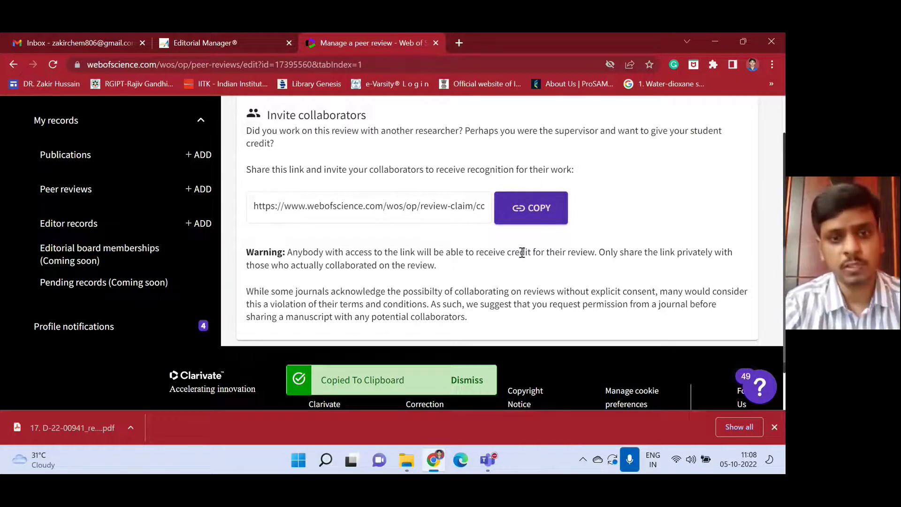
{"action": "scroll", "coordinate": [522, 252], "scroll_direction": "up", "scroll_amount": 1}
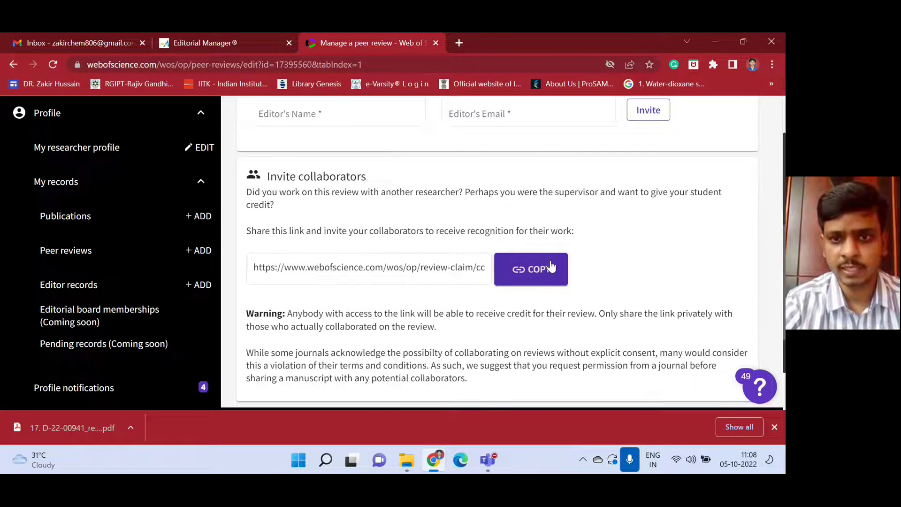
{"action": "left_click", "coordinate": [53, 43]}
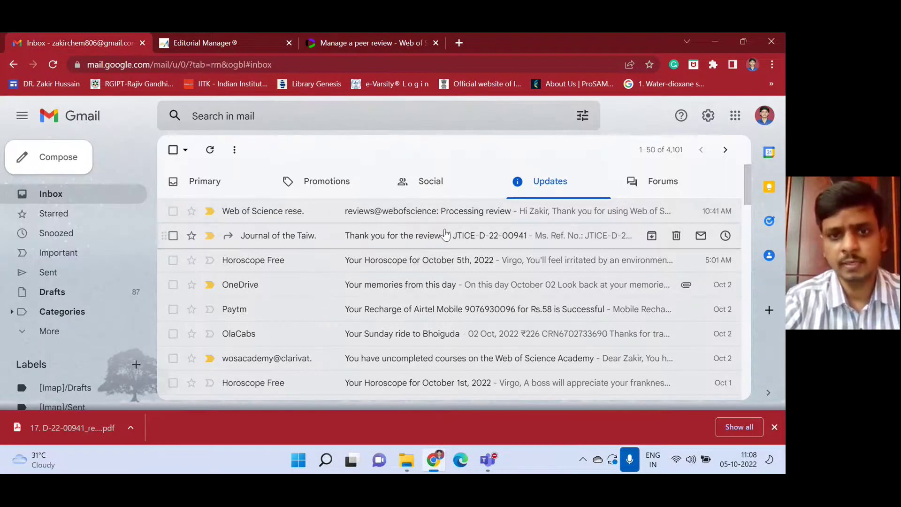
{"action": "left_click", "coordinate": [393, 238]}
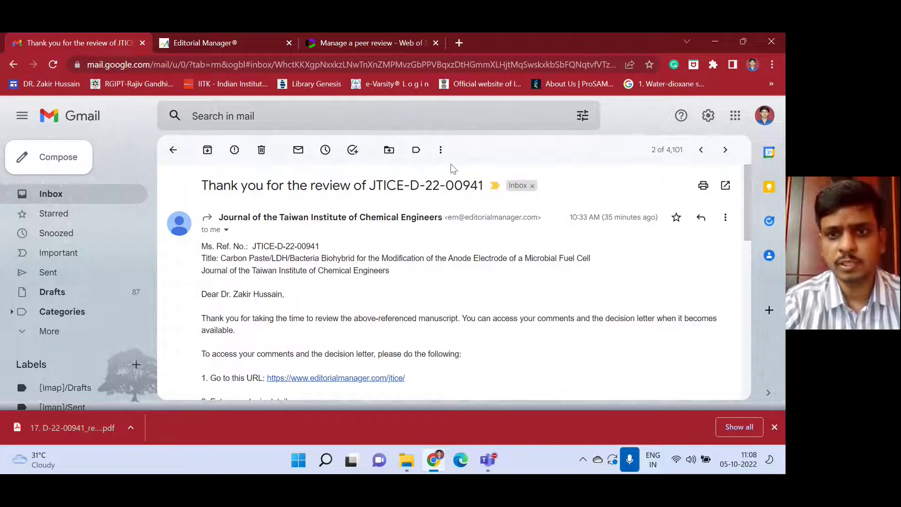
{"action": "left_click", "coordinate": [724, 220]}
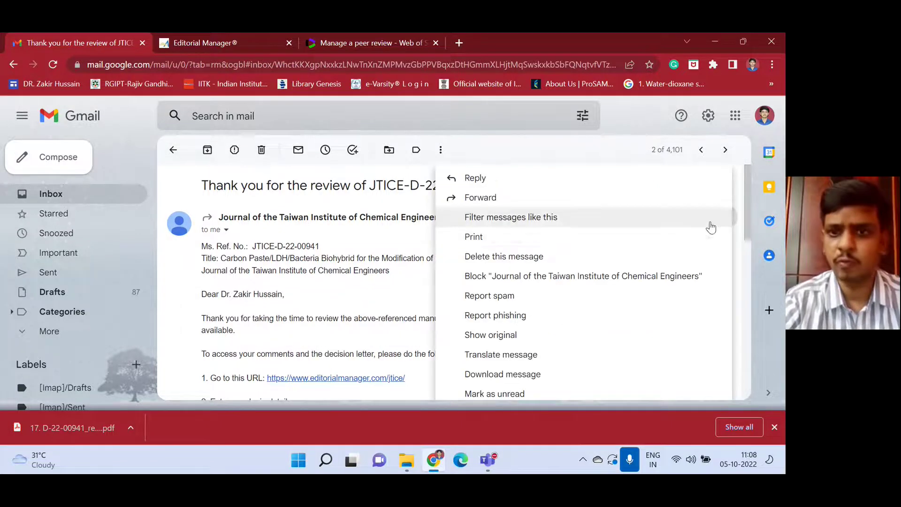
{"action": "left_click", "coordinate": [487, 201]}
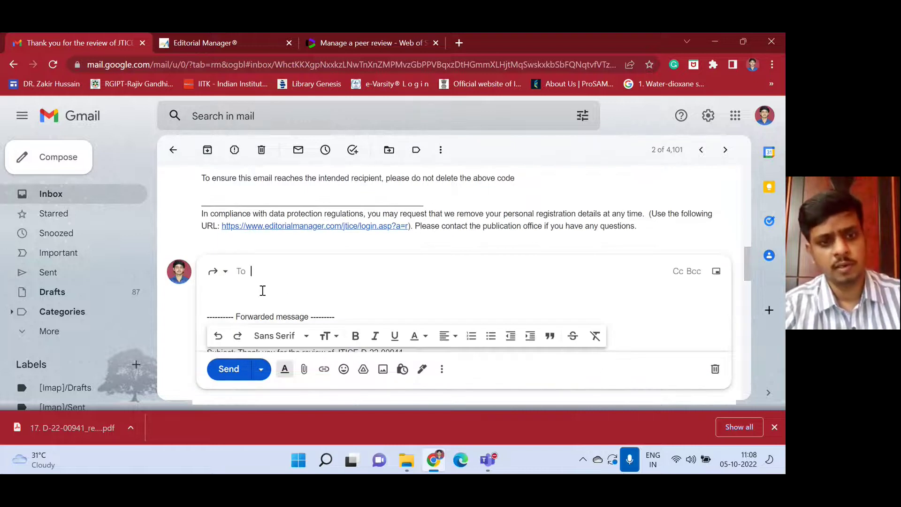
{"action": "left_click", "coordinate": [263, 291]}
{"action": "key", "text": "ctrl+v"}
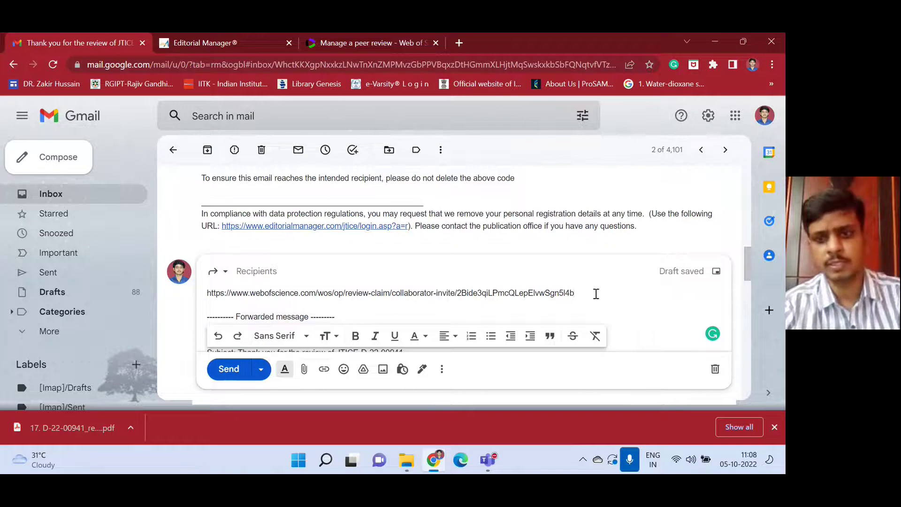
{"action": "left_click_drag", "start_coordinate": [596, 294], "coordinate": [195, 274]}
{"action": "key", "text": "ctrl+x"}
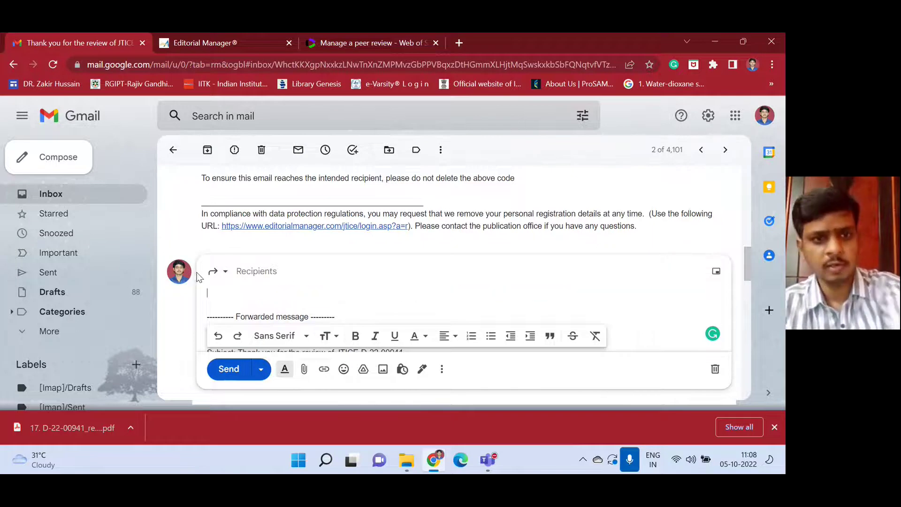
{"action": "left_click", "coordinate": [172, 150]}
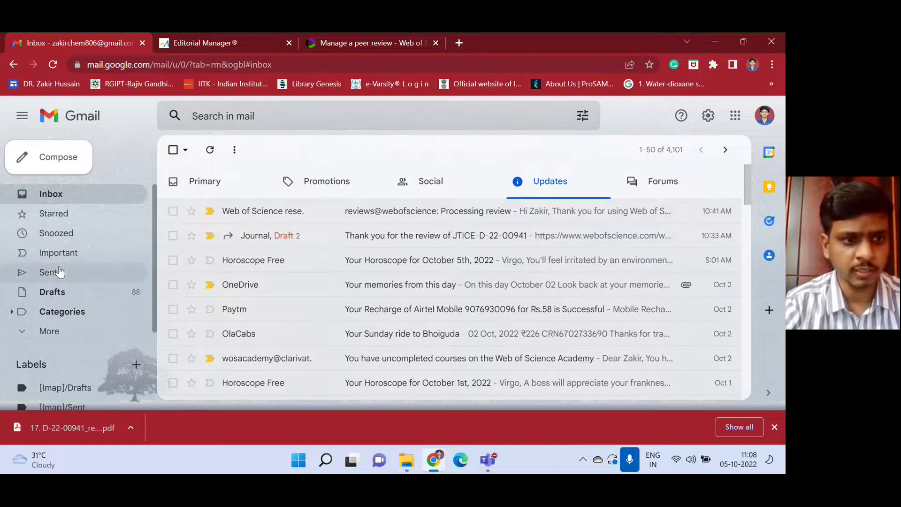
Copy the review number from the Fwd email sent to reviews in Sent.
{"action": "left_click", "coordinate": [60, 272]}
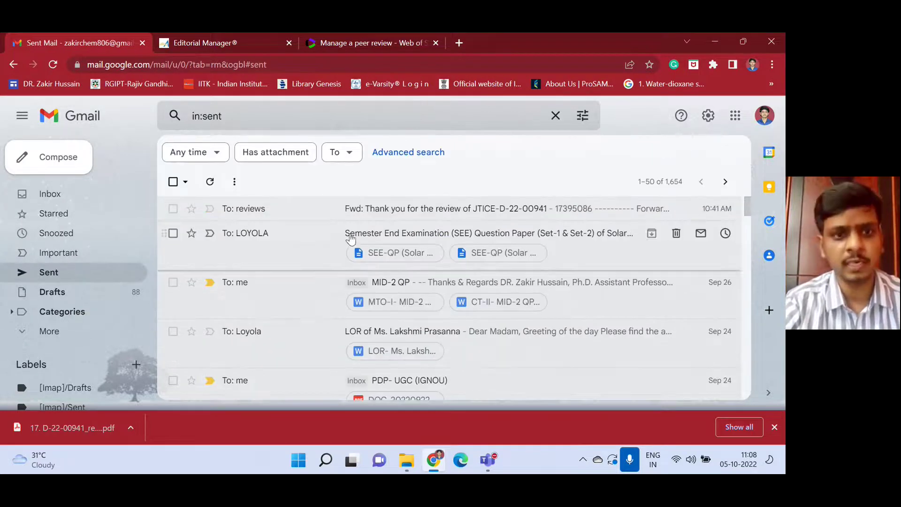
{"action": "left_click", "coordinate": [406, 217]}
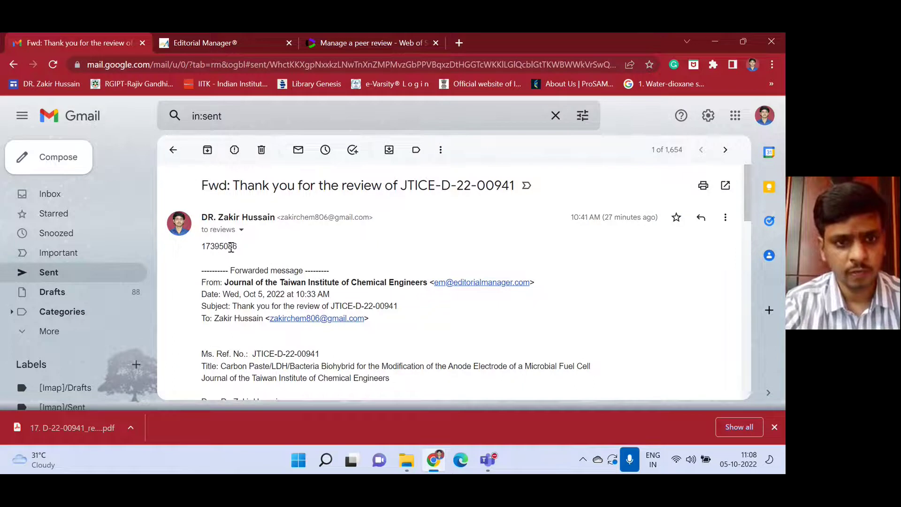
{"action": "left_click_drag", "start_coordinate": [237, 246], "coordinate": [201, 247]}
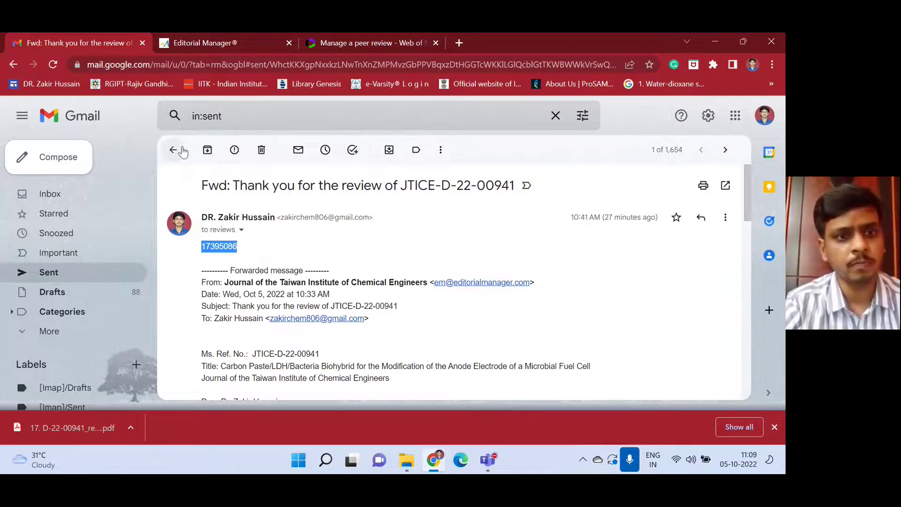
{"action": "left_click", "coordinate": [173, 150]}
Reopen the JTICE thank-you email from Inbox > Updates and start forwarding it.
{"action": "left_click", "coordinate": [103, 195]}
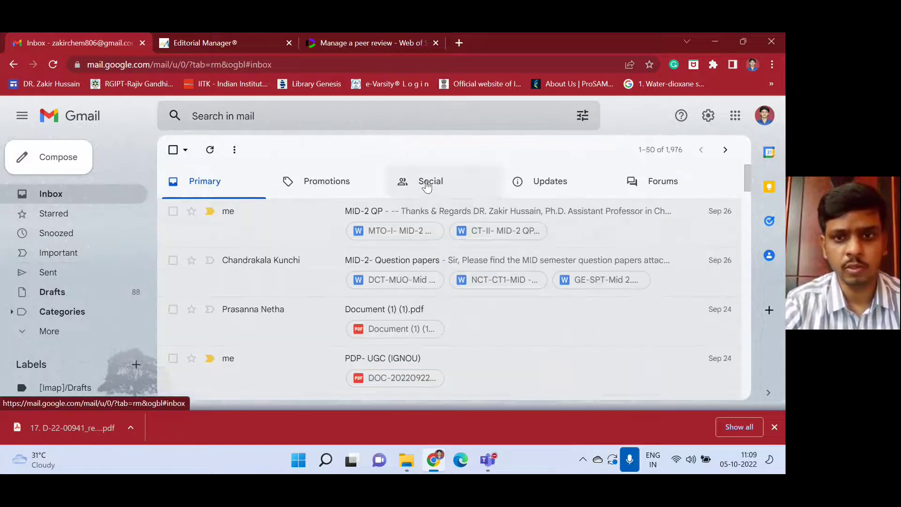
{"action": "left_click", "coordinate": [552, 182]}
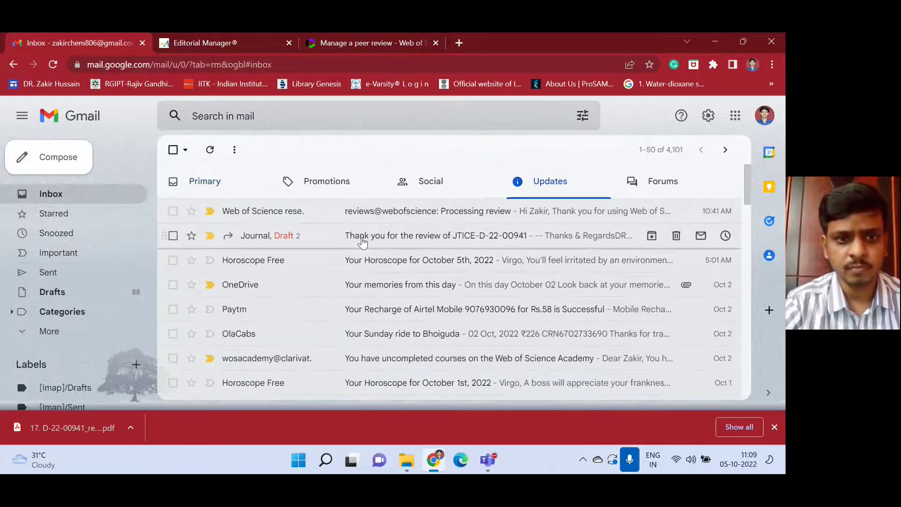
{"action": "left_click", "coordinate": [401, 211]}
{"action": "left_click", "coordinate": [173, 150]}
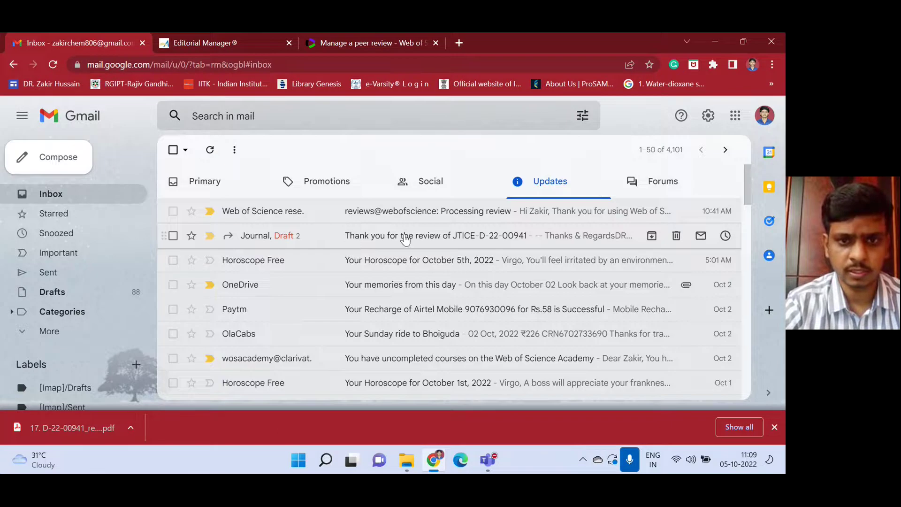
{"action": "left_click", "coordinate": [402, 236]}
{"action": "key", "text": "f"}
{"action": "scroll", "coordinate": [345, 285], "scroll_direction": "down", "scroll_amount": 3}
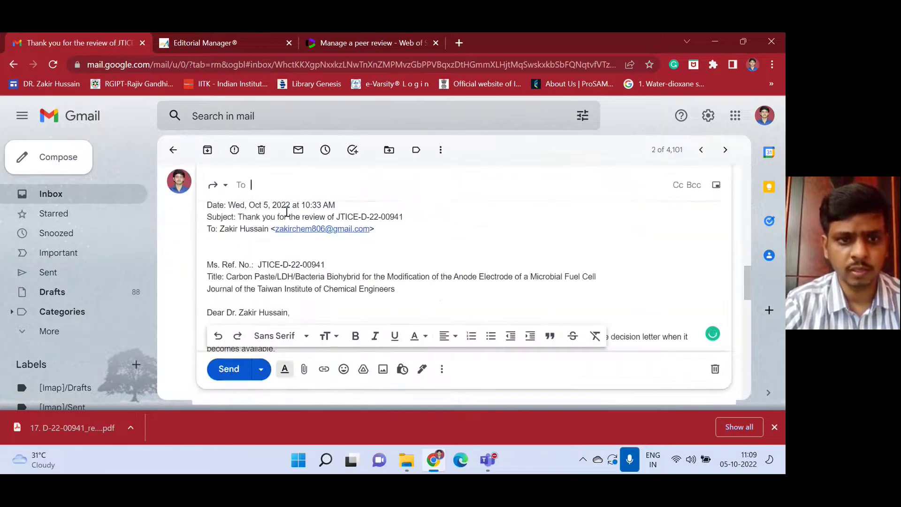
Paste the copied review number into the forward's body.
{"action": "scroll", "coordinate": [237, 243], "scroll_direction": "up", "scroll_amount": 3}
{"action": "left_click", "coordinate": [226, 283]}
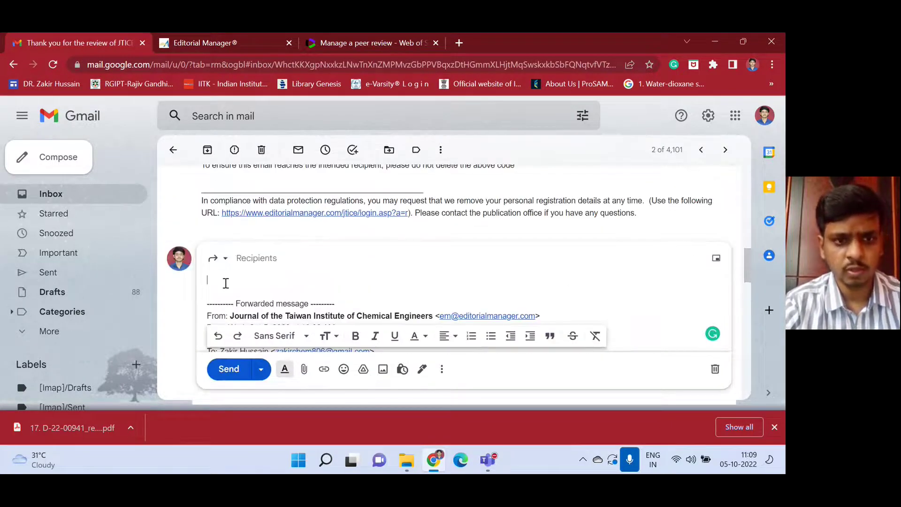
{"action": "key", "text": "ctrl+v"}
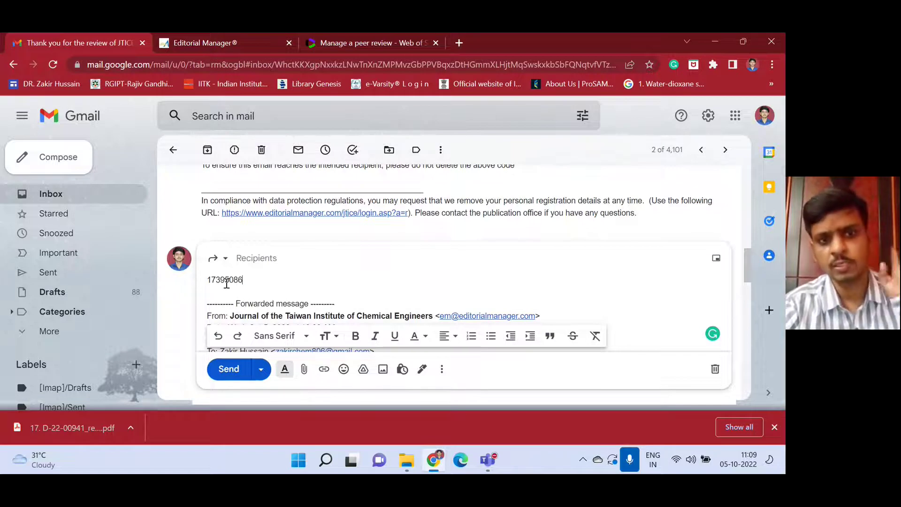
{"action": "left_click", "coordinate": [258, 259]}
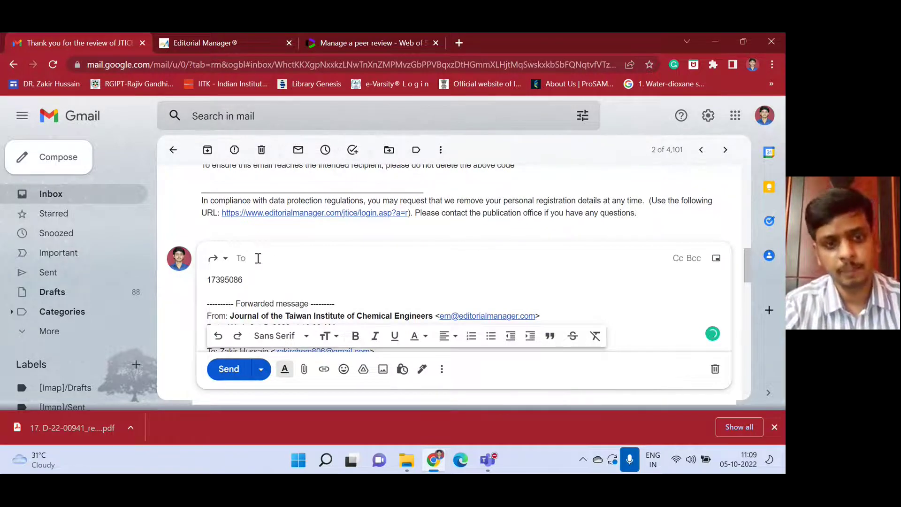
{"action": "type", "text": "re"}
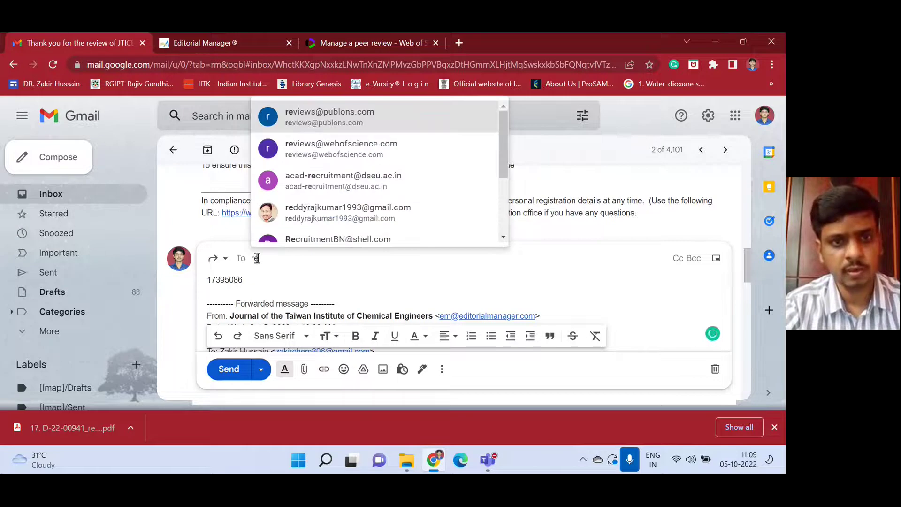
{"action": "mouse_move", "coordinate": [338, 150]}
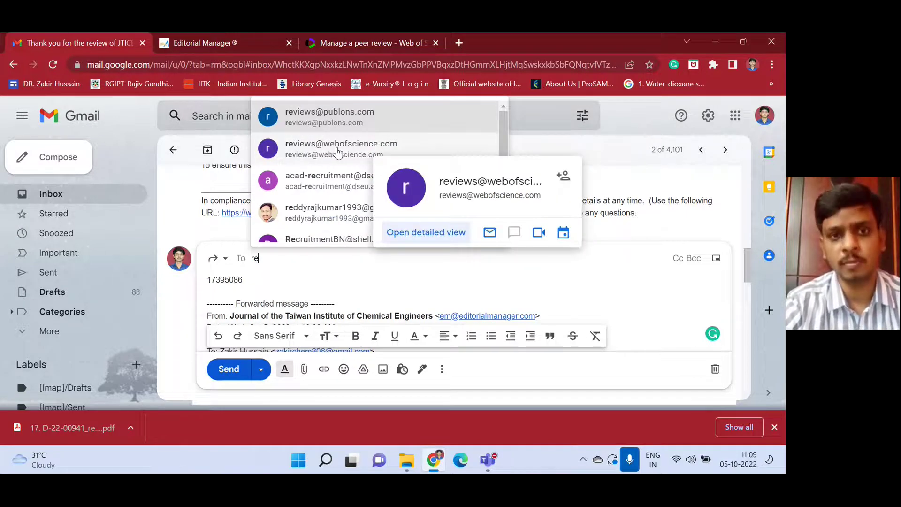
{"action": "mouse_move", "coordinate": [329, 119]}
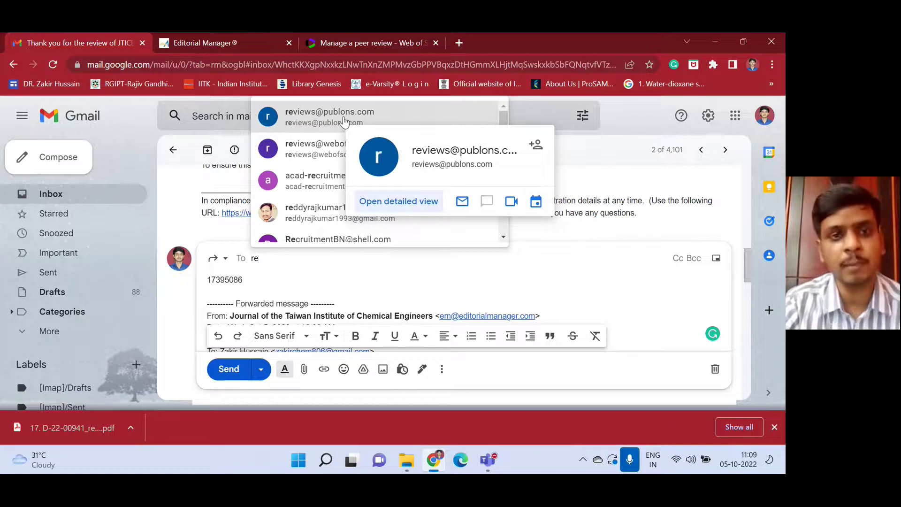
{"action": "left_click", "coordinate": [330, 151]}
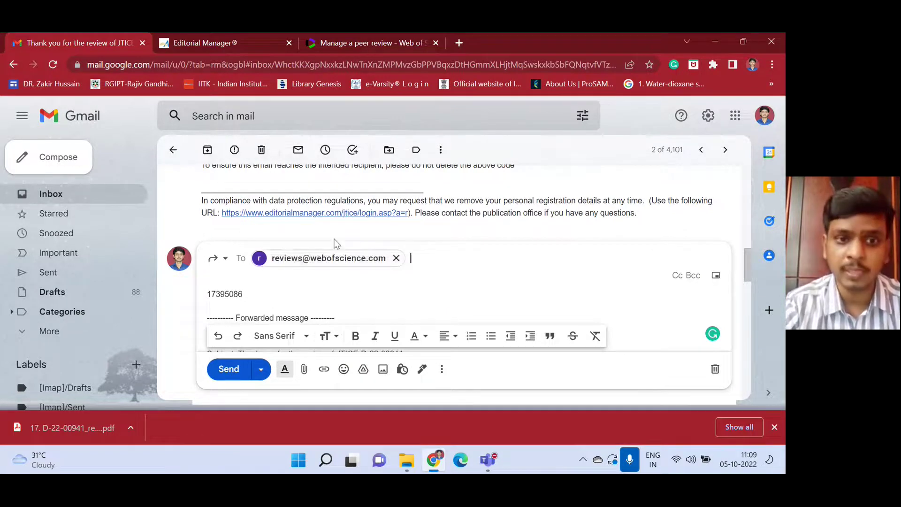
{"action": "scroll", "coordinate": [339, 235], "scroll_direction": "up", "scroll_amount": 12}
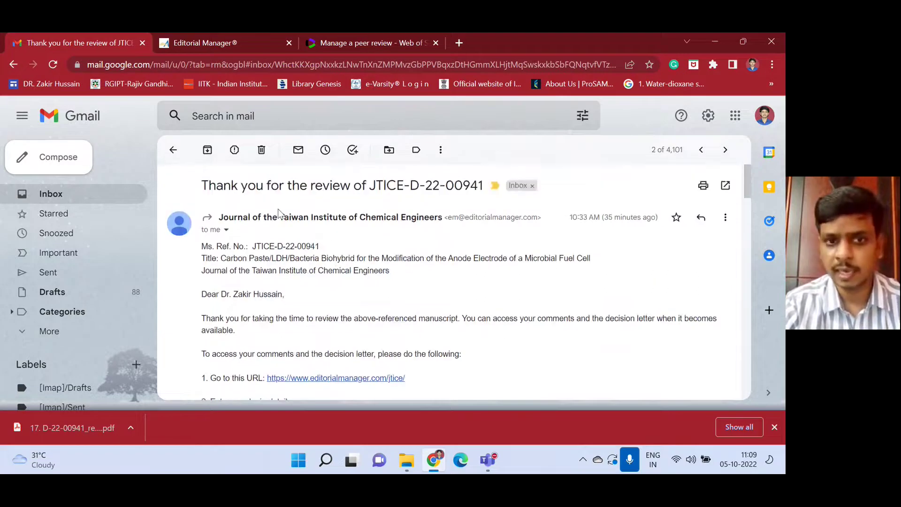
{"action": "scroll", "coordinate": [404, 197], "scroll_direction": "down", "scroll_amount": 12}
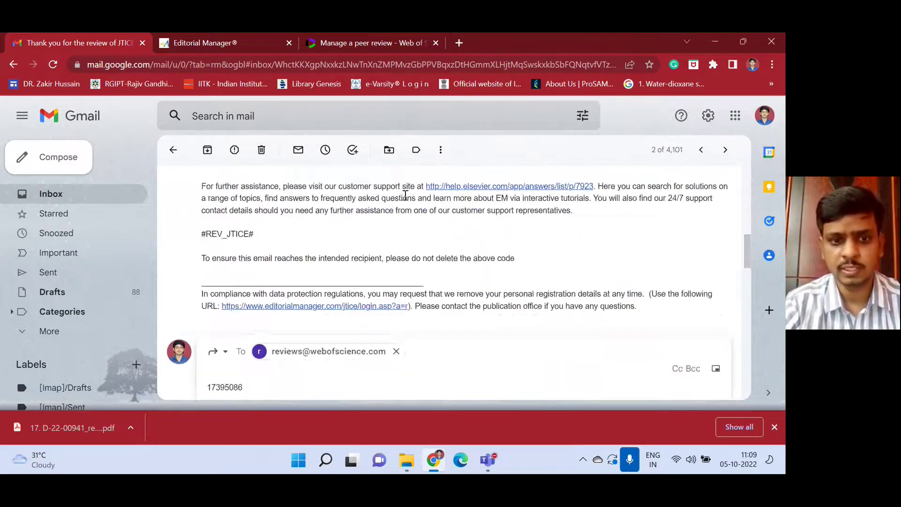
{"action": "left_click", "coordinate": [229, 369]}
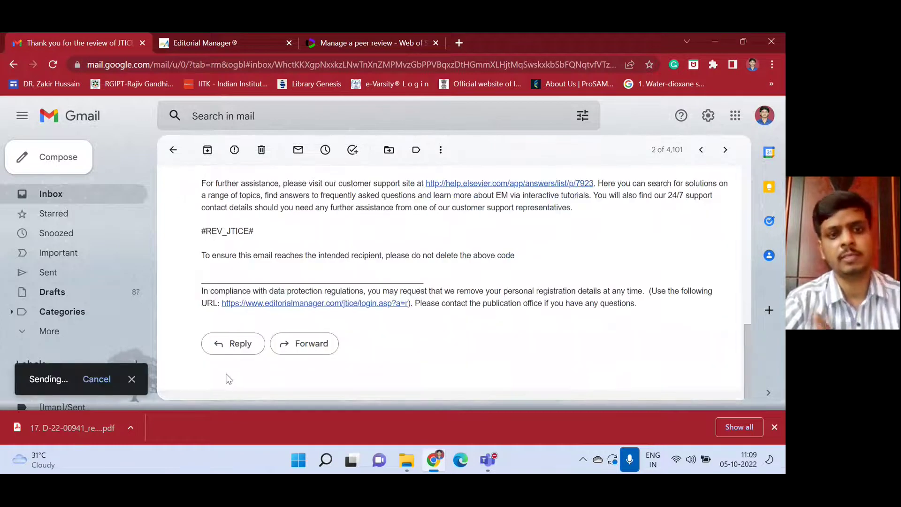
{"action": "left_click", "coordinate": [173, 150]}
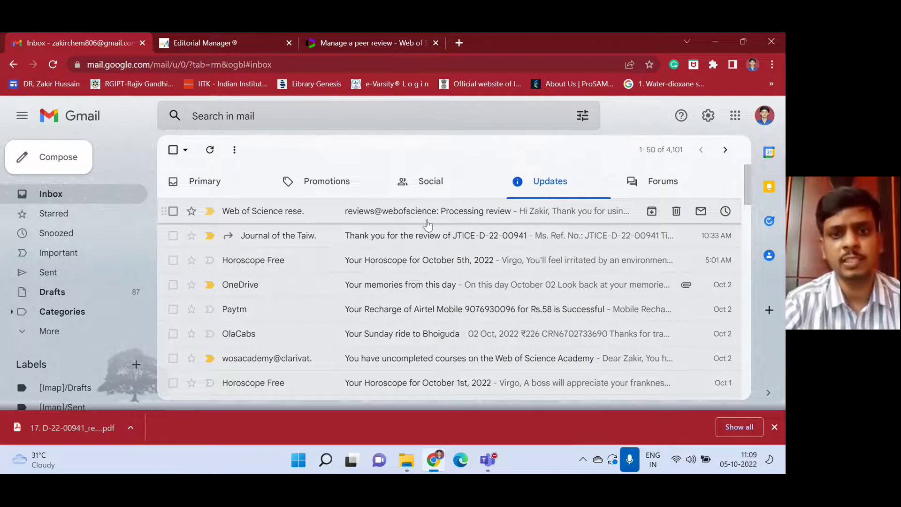
Read the earlier Processing review email showing the review 6474th in queue.
{"action": "left_click", "coordinate": [419, 216]}
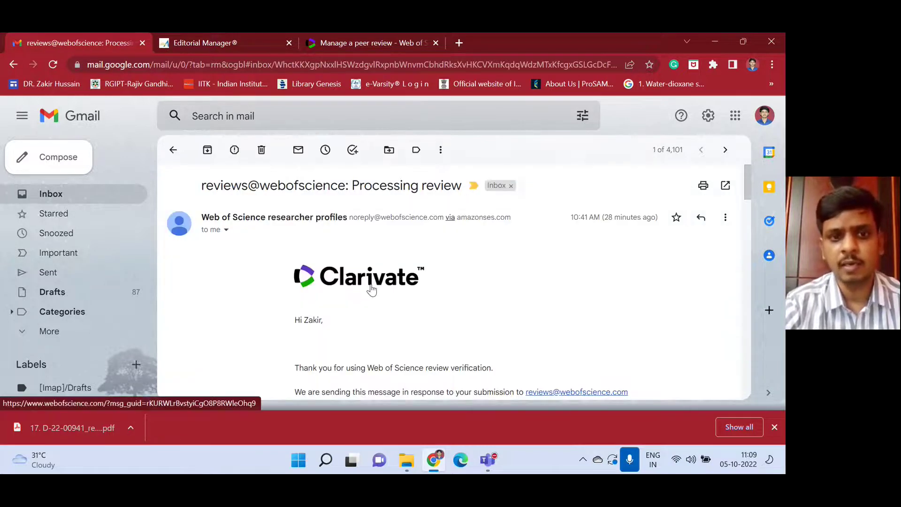
{"action": "scroll", "coordinate": [372, 291], "scroll_direction": "down", "scroll_amount": 2}
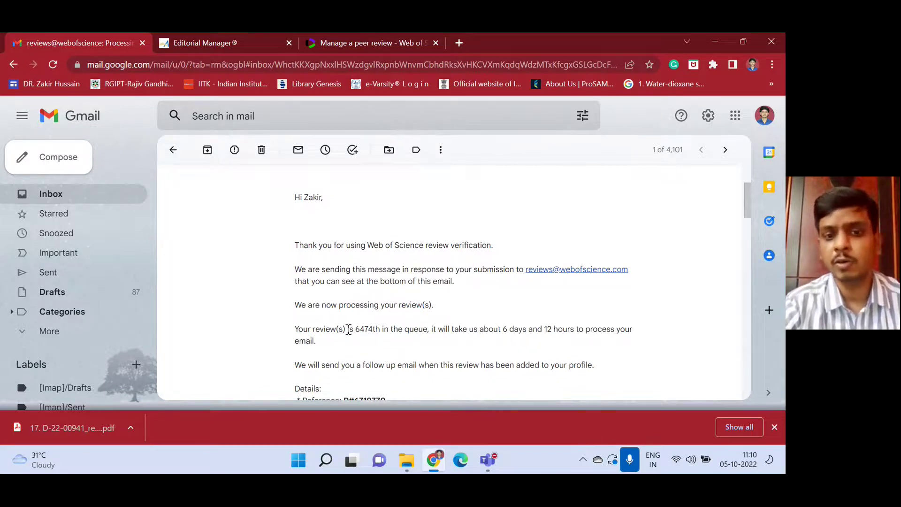
{"action": "left_click_drag", "start_coordinate": [353, 331], "coordinate": [377, 332]}
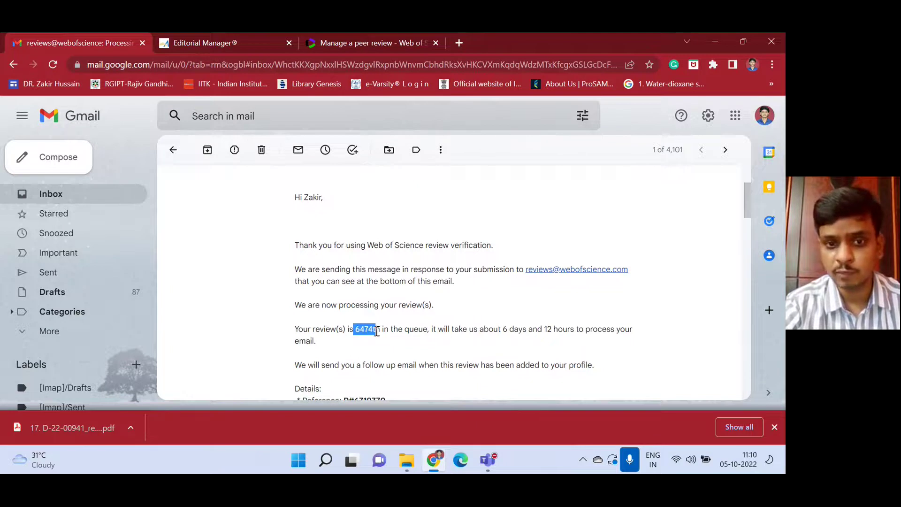
{"action": "left_click", "coordinate": [394, 332]}
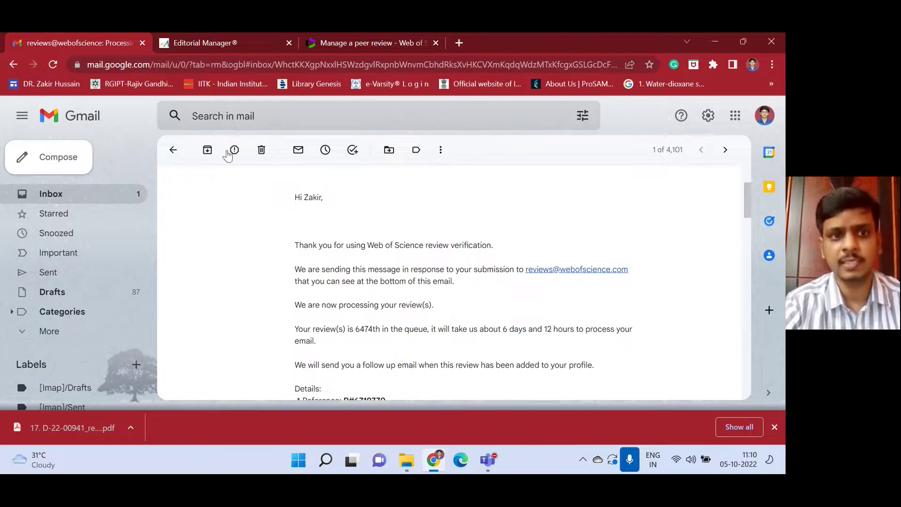
{"action": "left_click", "coordinate": [172, 151]}
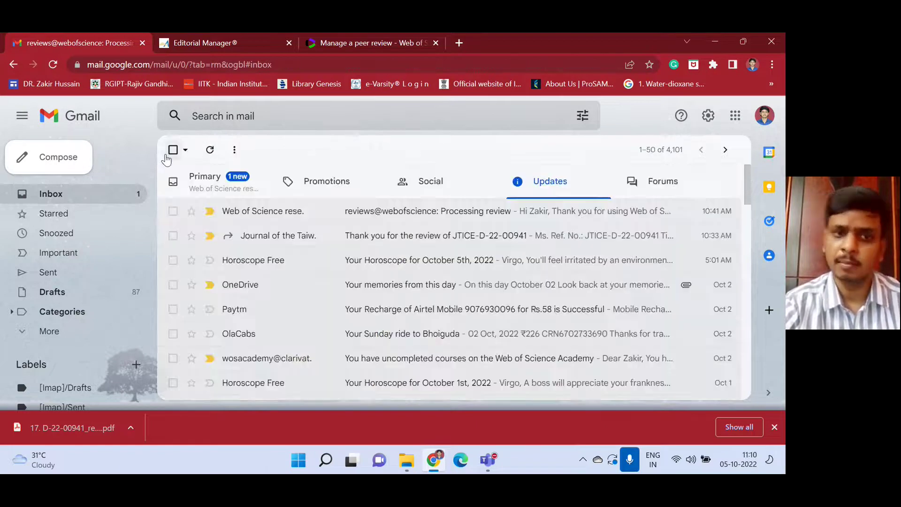
Open the new Processing review email in Primary, showing 6525th in queue.
{"action": "left_click", "coordinate": [237, 186]}
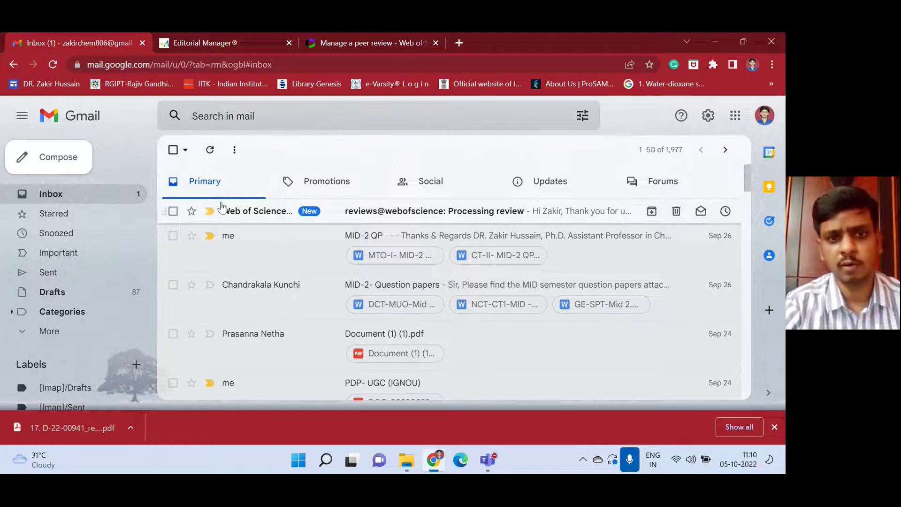
{"action": "left_click", "coordinate": [373, 215]}
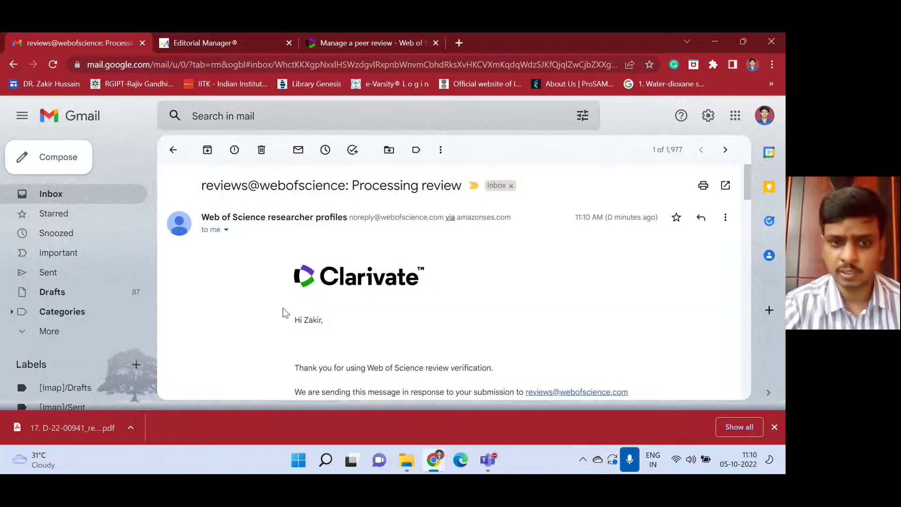
{"action": "scroll", "coordinate": [300, 282], "scroll_direction": "down", "scroll_amount": 3}
{"action": "scroll", "coordinate": [351, 272], "scroll_direction": "down", "scroll_amount": 1}
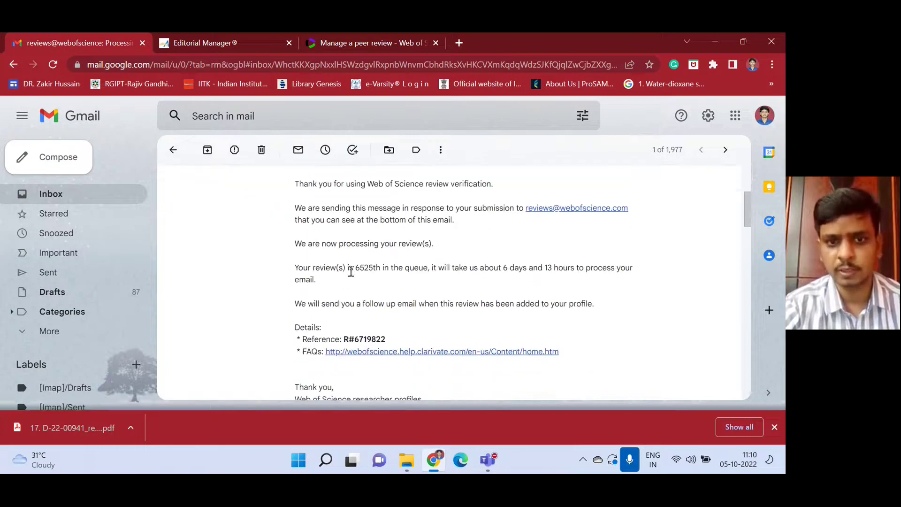
{"action": "scroll", "coordinate": [373, 268], "scroll_direction": "down", "scroll_amount": 1}
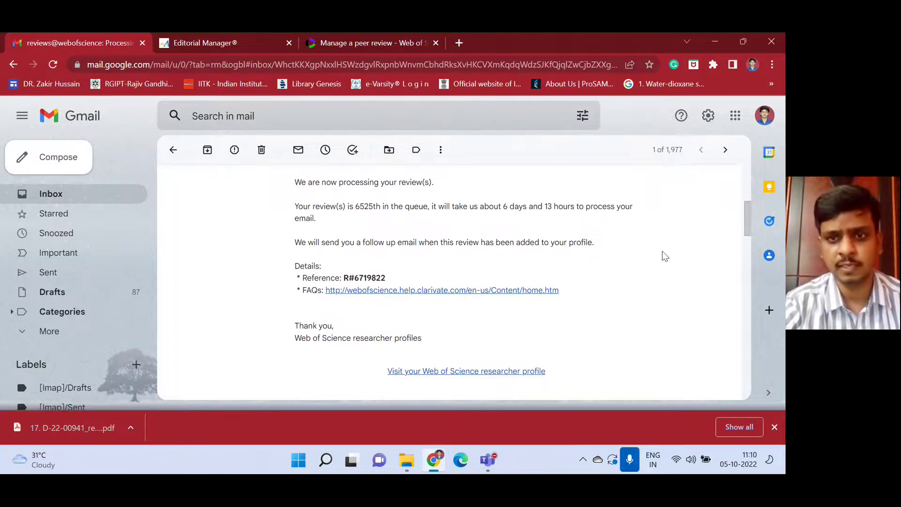
Return Chrome to the Web of Science Manage a peer review tab, maximized.
{"action": "left_click", "coordinate": [742, 42]}
{"action": "left_click_drag", "start_coordinate": [704, 43], "coordinate": [649, 76]}
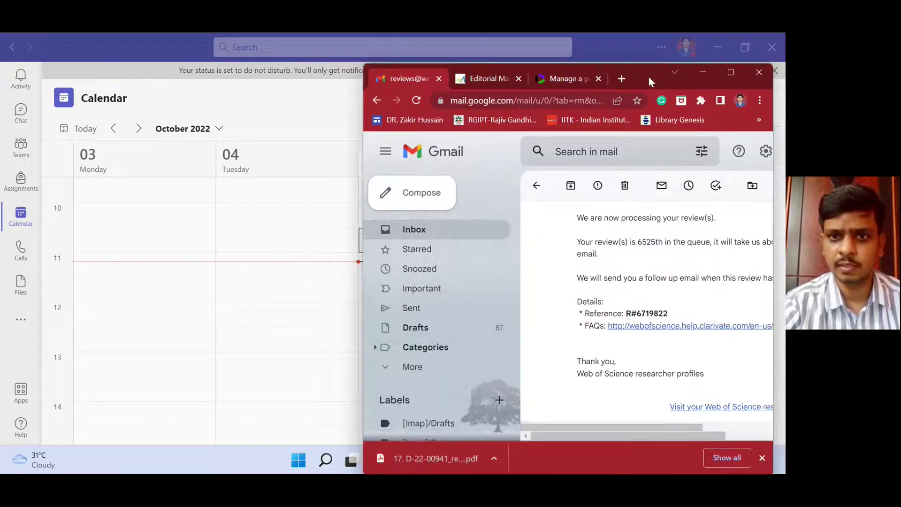
{"action": "left_click", "coordinate": [476, 93]}
{"action": "left_click", "coordinate": [546, 93]}
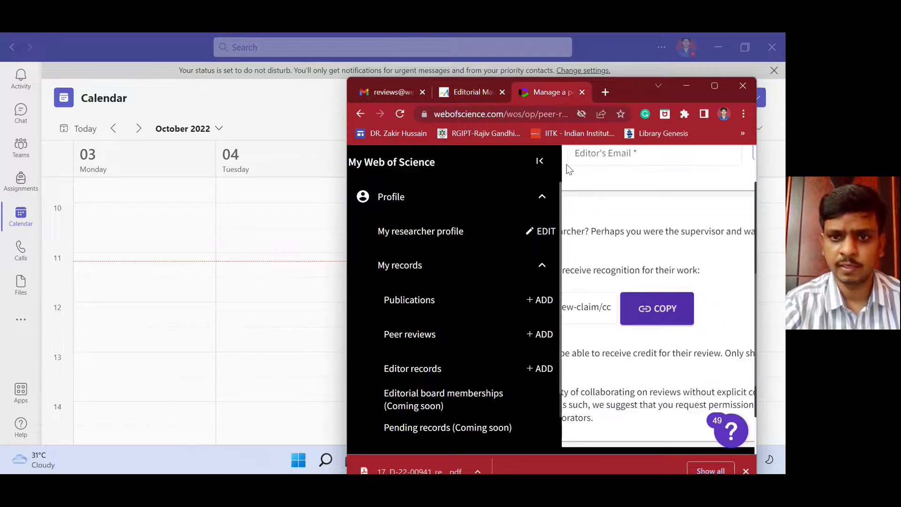
{"action": "left_click", "coordinate": [715, 85]}
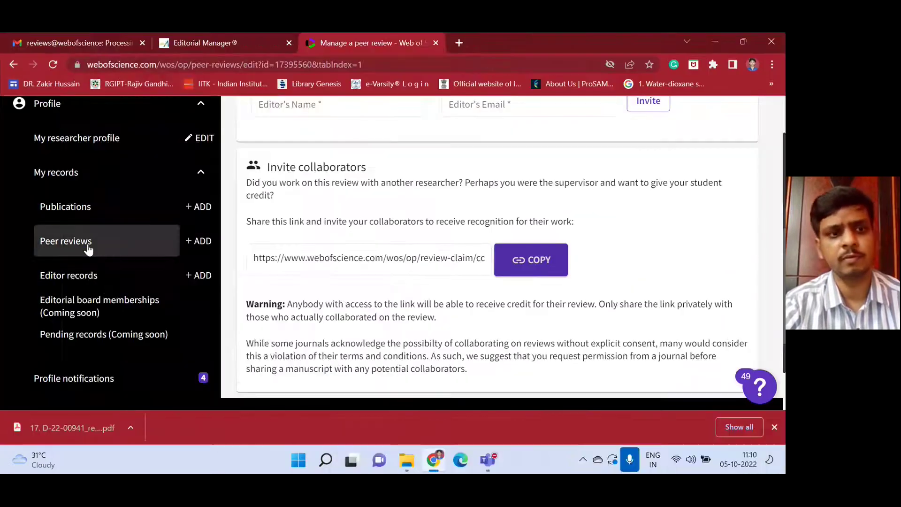
Collapse and re-expand My records, then bring the Teams meeting window forward.
{"action": "scroll", "coordinate": [84, 244], "scroll_direction": "up", "scroll_amount": 4}
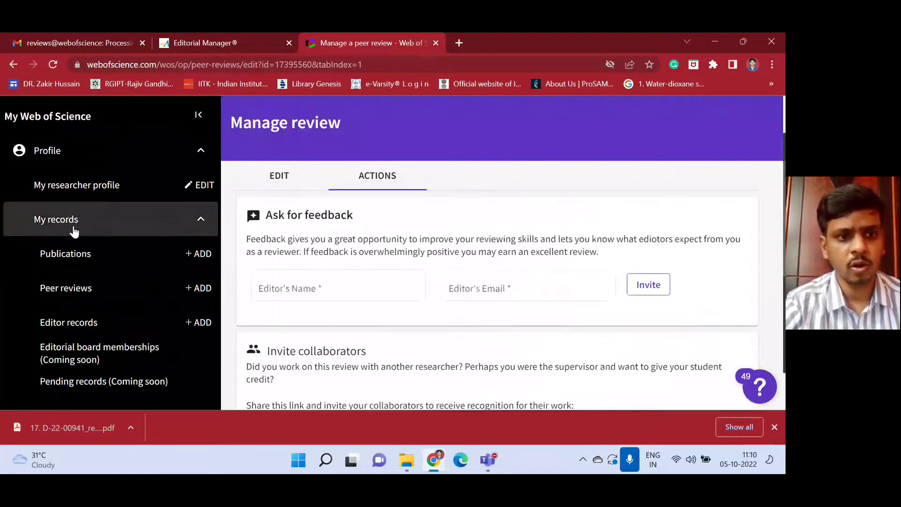
{"action": "left_click", "coordinate": [74, 229]}
{"action": "left_click", "coordinate": [74, 229]}
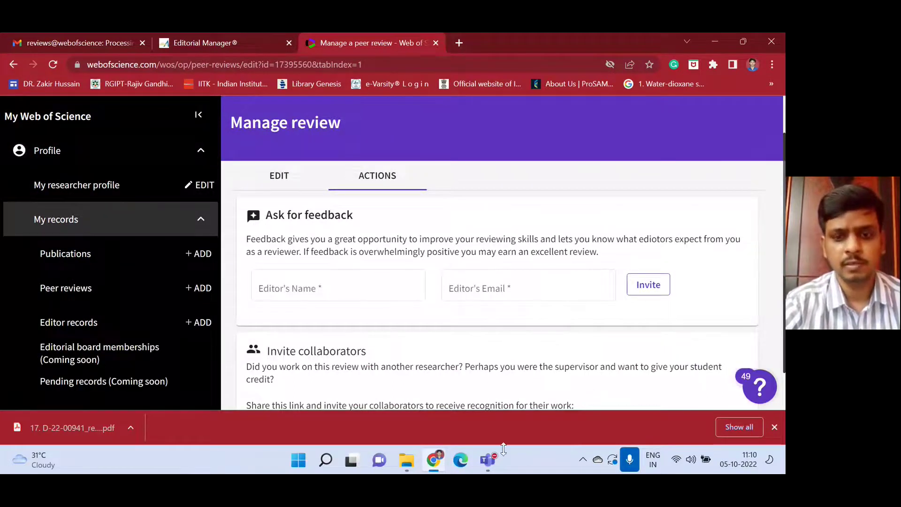
{"action": "mouse_move", "coordinate": [486, 465]}
{"action": "left_click", "coordinate": [488, 382]}
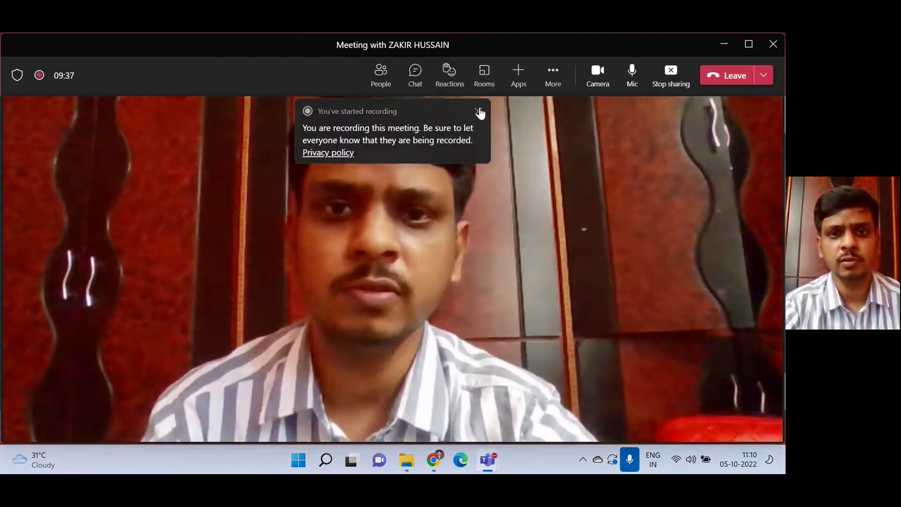
Dismiss the 'You've started recording' notice in the Teams meeting.
{"action": "left_click", "coordinate": [478, 111]}
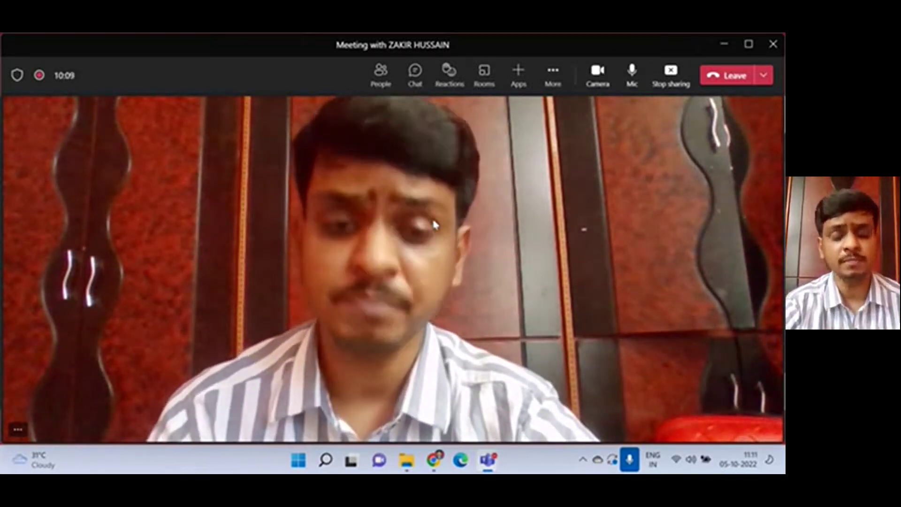
Back in Chrome, open the 'Elsevier: Reviewer Hub' bookmark in a new tab.
{"action": "key", "text": "alt+Tab"}
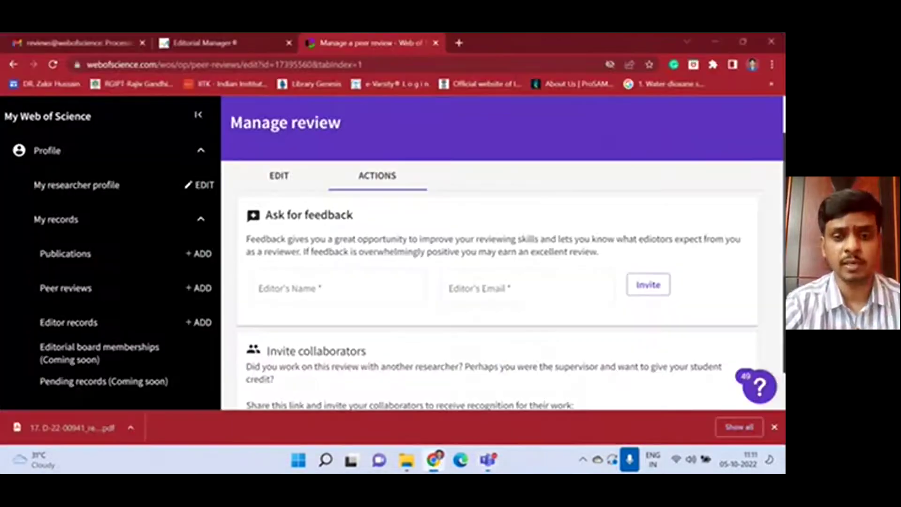
{"action": "left_click", "coordinate": [459, 43]}
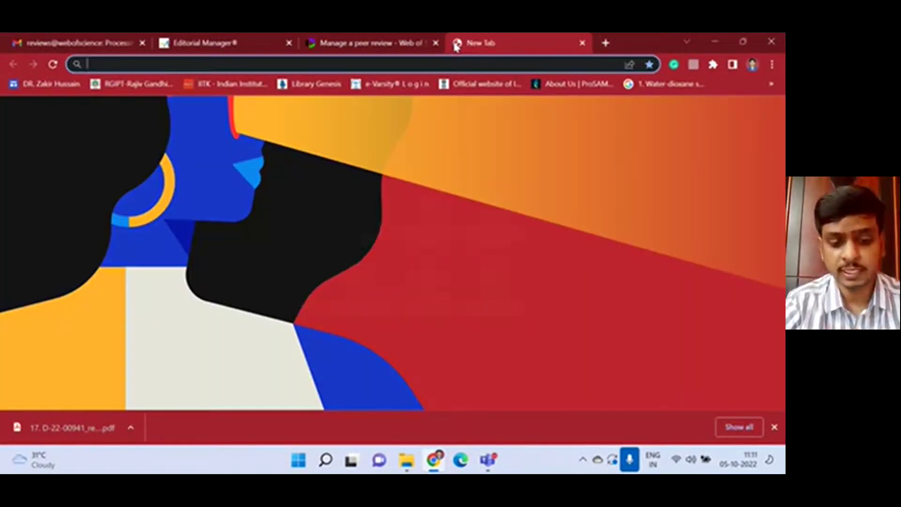
{"action": "left_click", "coordinate": [772, 65]}
{"action": "mouse_move", "coordinate": [682, 165]}
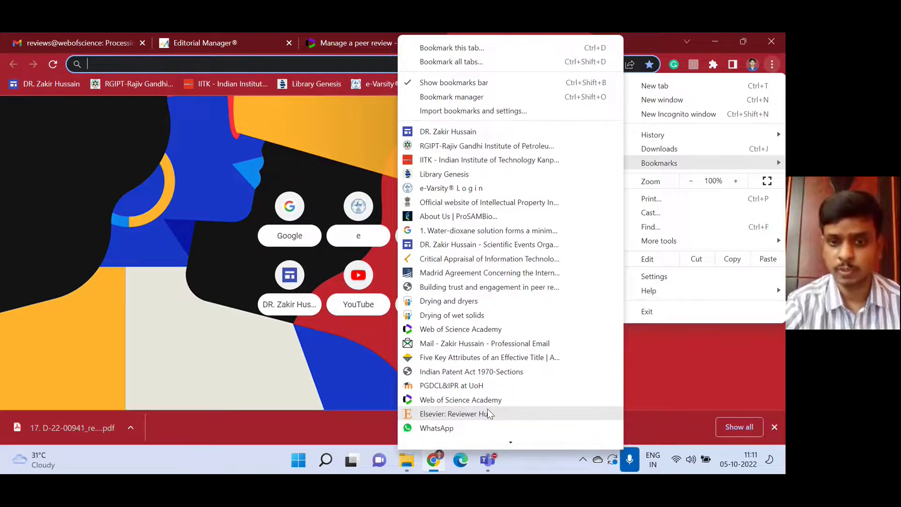
{"action": "left_click", "coordinate": [463, 414]}
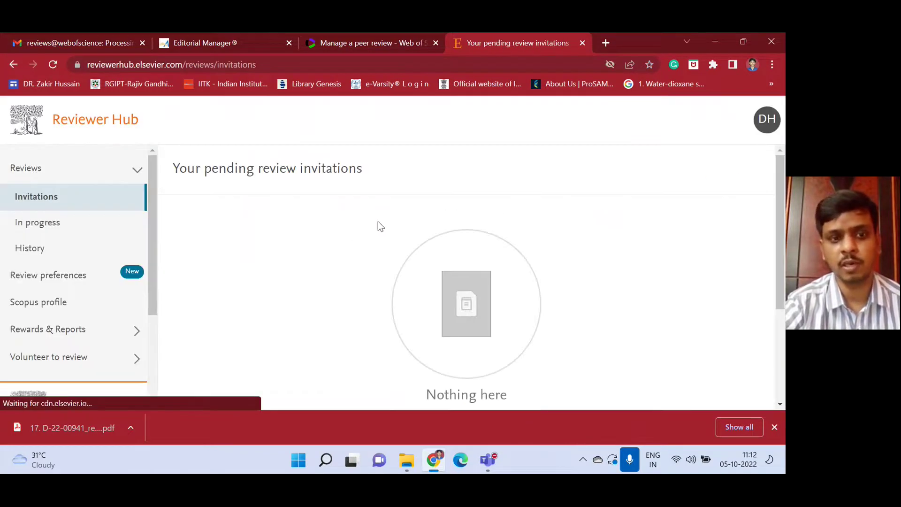
Check the signed-in account details in Reviewer Hub and close the popup.
{"action": "left_click", "coordinate": [769, 123]}
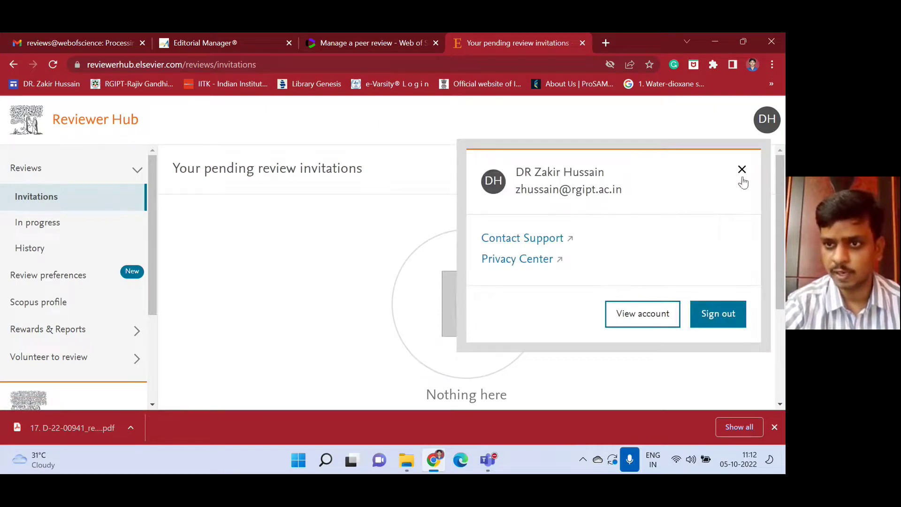
{"action": "left_click", "coordinate": [742, 171]}
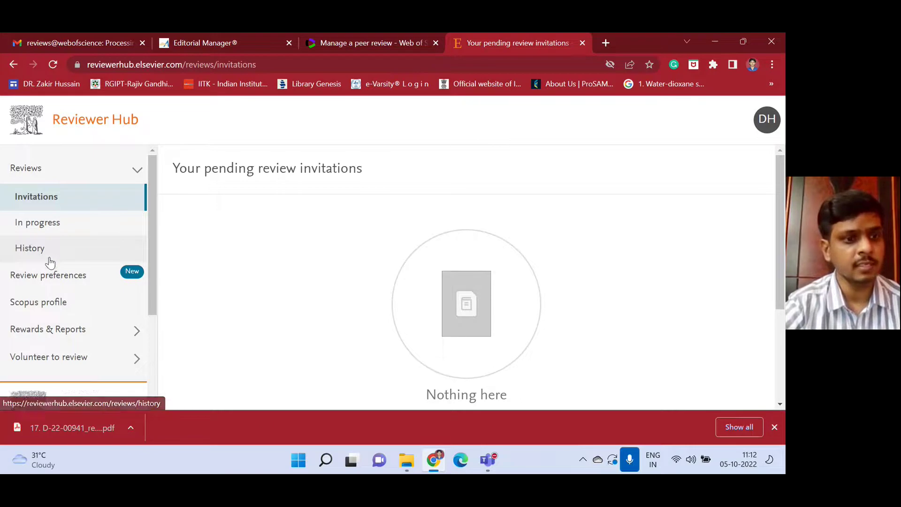
{"action": "scroll", "coordinate": [49, 263], "scroll_direction": "down", "scroll_amount": 1}
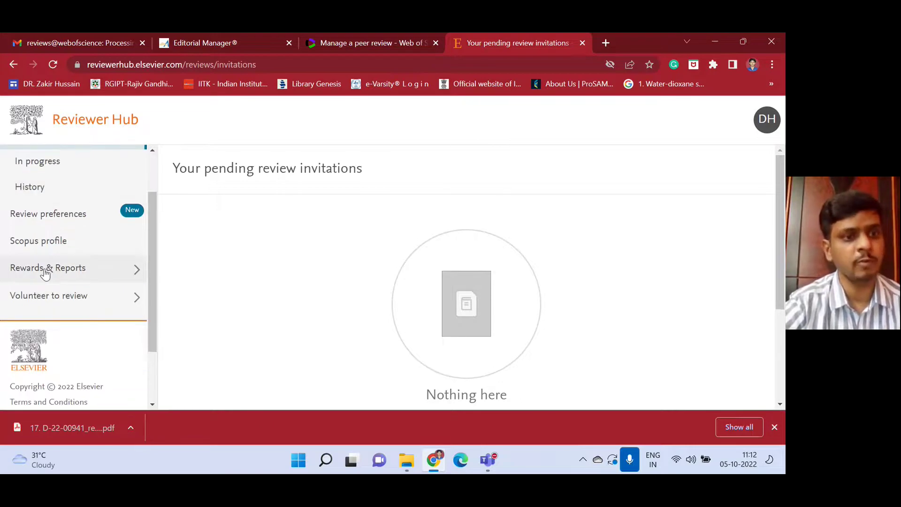
Open Rewards under Rewards & Reports and scroll through the 30-day research-tool access rewards.
{"action": "left_click", "coordinate": [45, 273]}
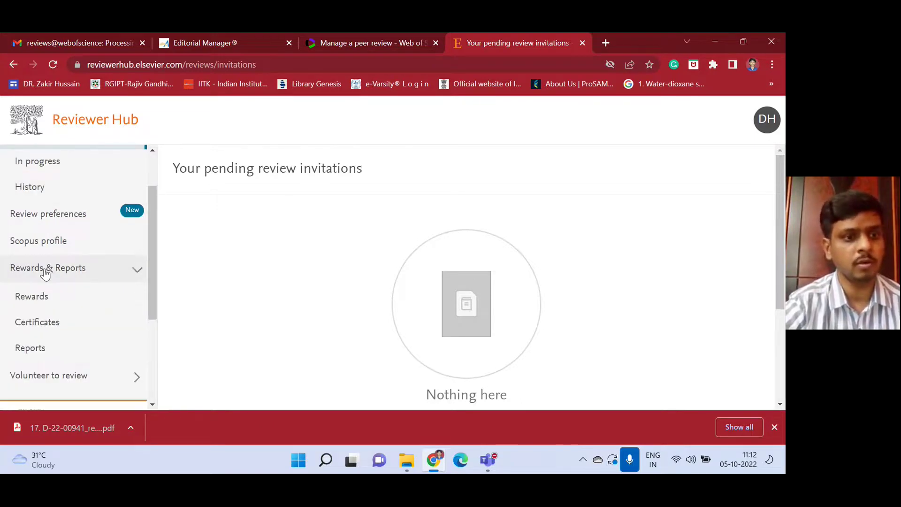
{"action": "left_click", "coordinate": [41, 301]}
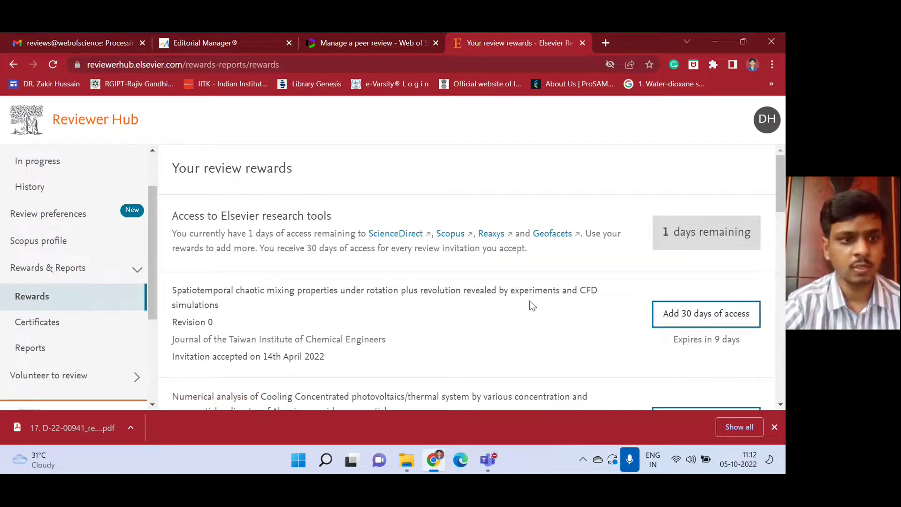
{"action": "scroll", "coordinate": [575, 244], "scroll_direction": "down", "scroll_amount": 1}
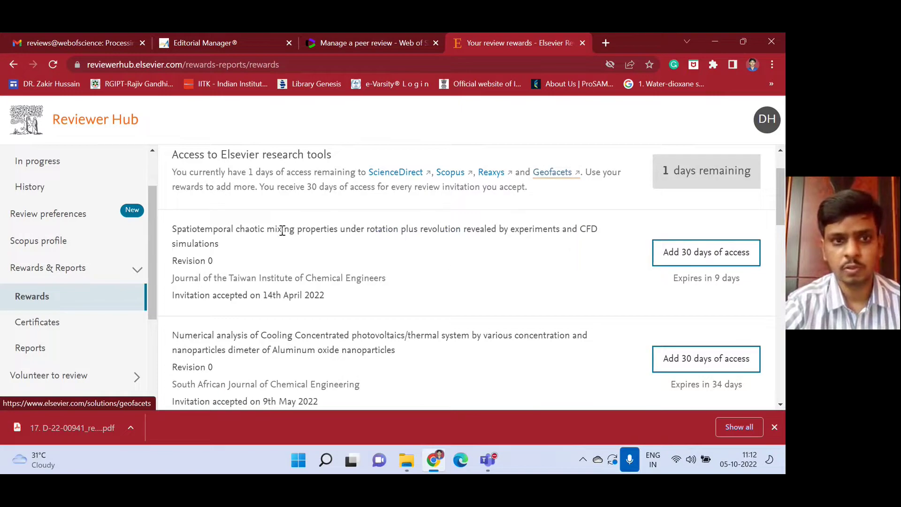
{"action": "scroll", "coordinate": [200, 168], "scroll_direction": "up", "scroll_amount": 1}
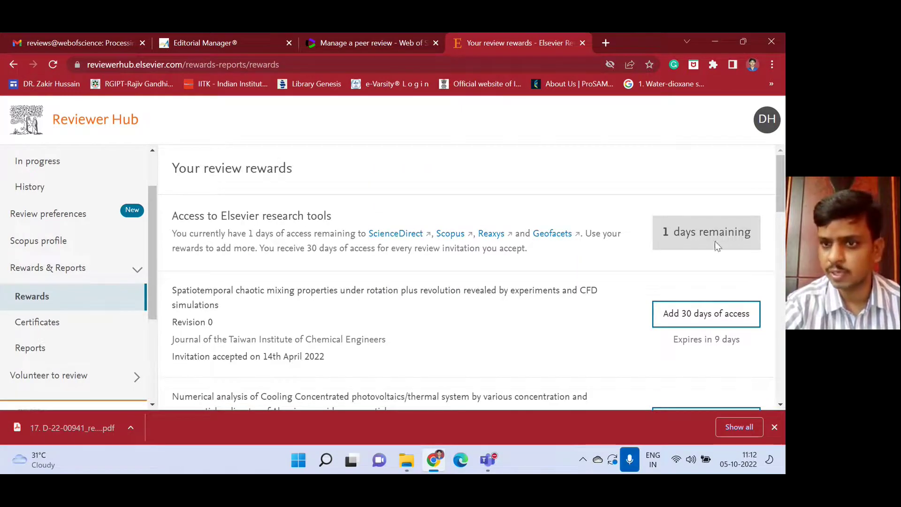
{"action": "scroll", "coordinate": [703, 232], "scroll_direction": "down", "scroll_amount": 1}
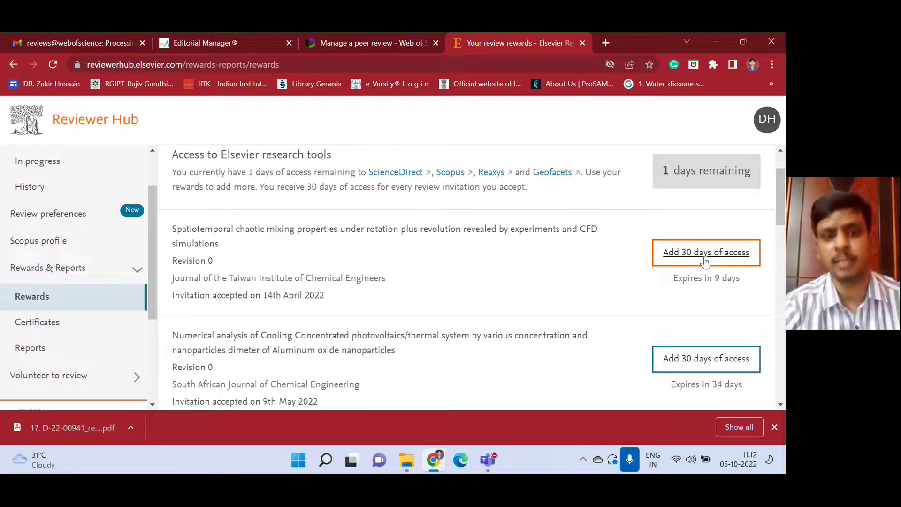
{"action": "scroll", "coordinate": [477, 287], "scroll_direction": "down", "scroll_amount": 7}
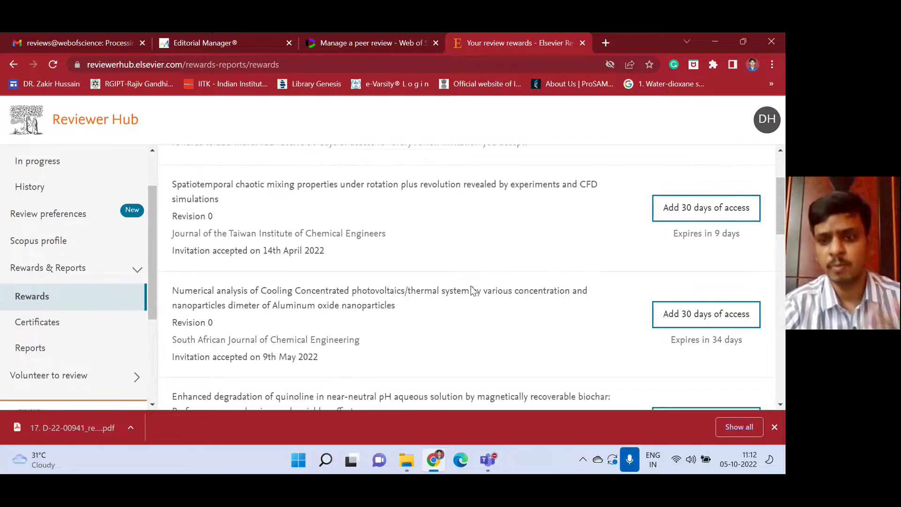
{"action": "scroll", "coordinate": [472, 289], "scroll_direction": "down", "scroll_amount": 9}
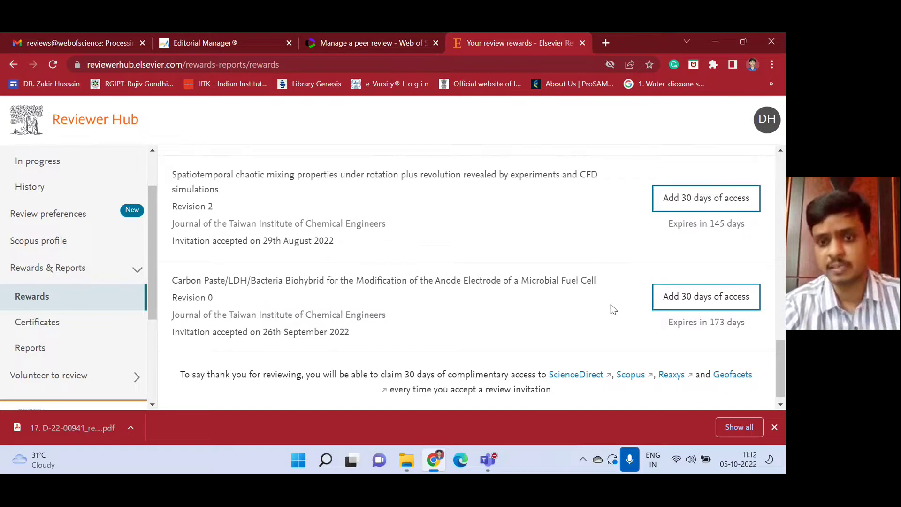
{"action": "scroll", "coordinate": [611, 306], "scroll_direction": "down", "scroll_amount": 1}
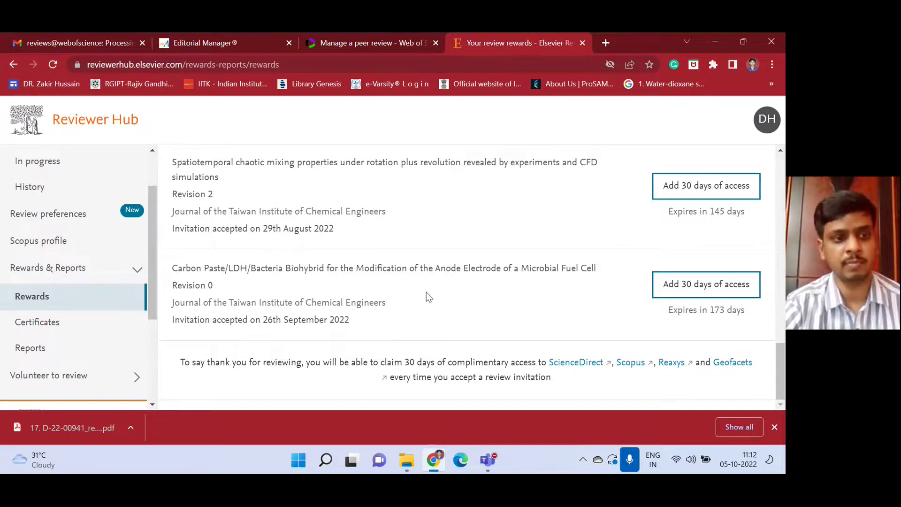
Open Certificates and scroll through the Recognised Reviewer Certificates for the four journals.
{"action": "left_click", "coordinate": [47, 325]}
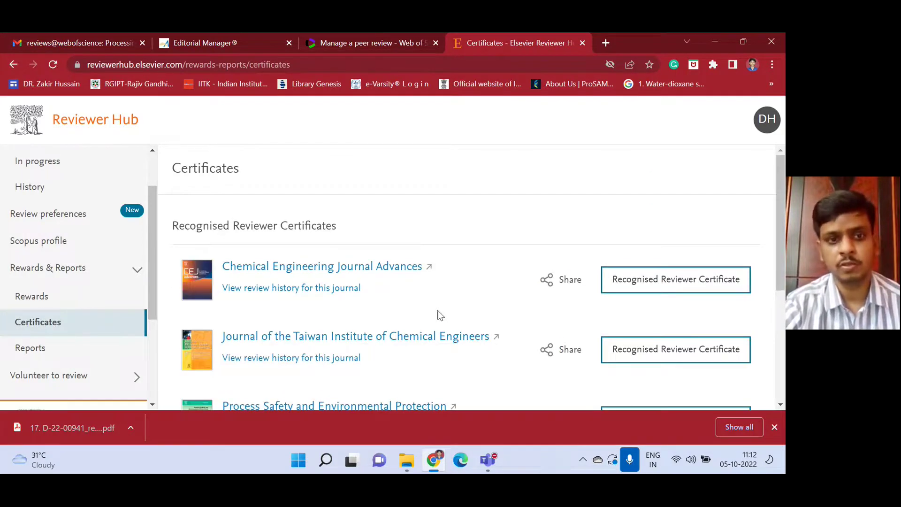
{"action": "scroll", "coordinate": [438, 311], "scroll_direction": "down", "scroll_amount": 4}
{"action": "scroll", "coordinate": [399, 242], "scroll_direction": "up", "scroll_amount": 3}
{"action": "scroll", "coordinate": [404, 215], "scroll_direction": "down", "scroll_amount": 2}
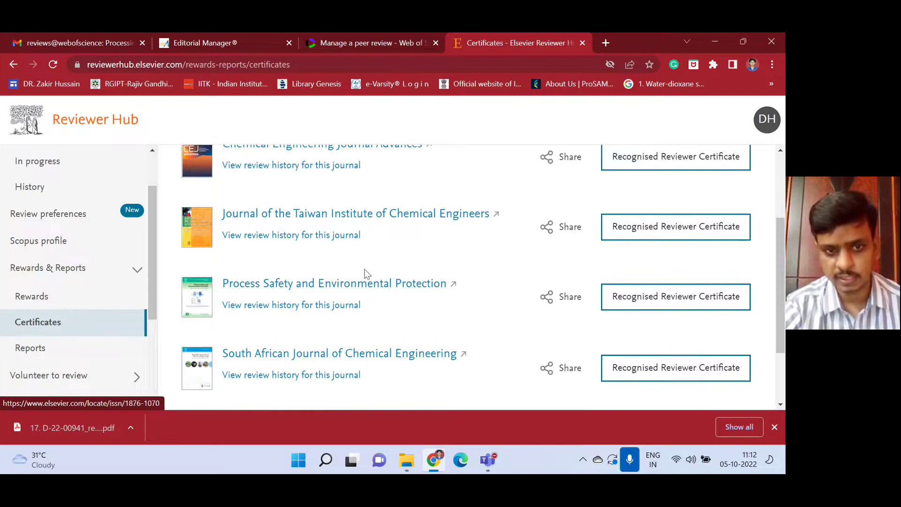
{"action": "scroll", "coordinate": [447, 342], "scroll_direction": "down", "scroll_amount": 2}
{"action": "scroll", "coordinate": [451, 362], "scroll_direction": "up", "scroll_amount": 2}
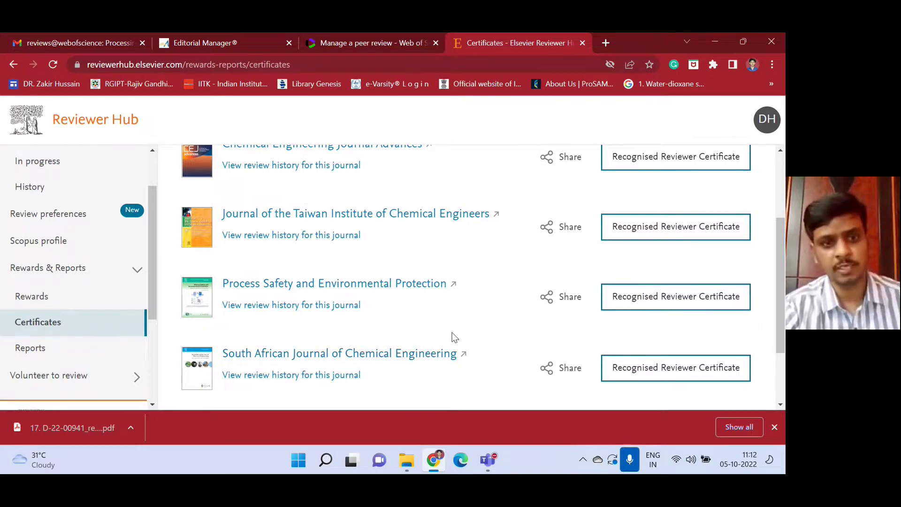
{"action": "scroll", "coordinate": [455, 337], "scroll_direction": "up", "scroll_amount": 1}
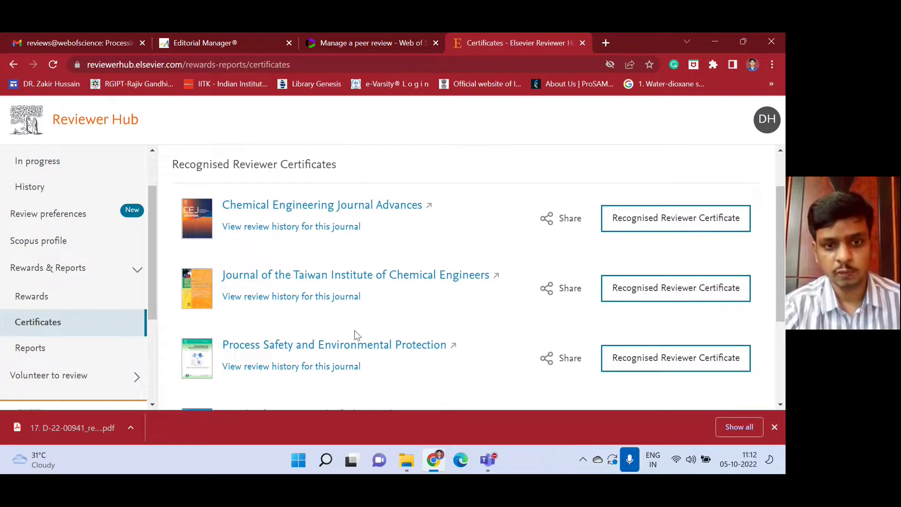
{"action": "scroll", "coordinate": [354, 330], "scroll_direction": "down", "scroll_amount": 1}
{"action": "scroll", "coordinate": [563, 329], "scroll_direction": "up", "scroll_amount": 1}
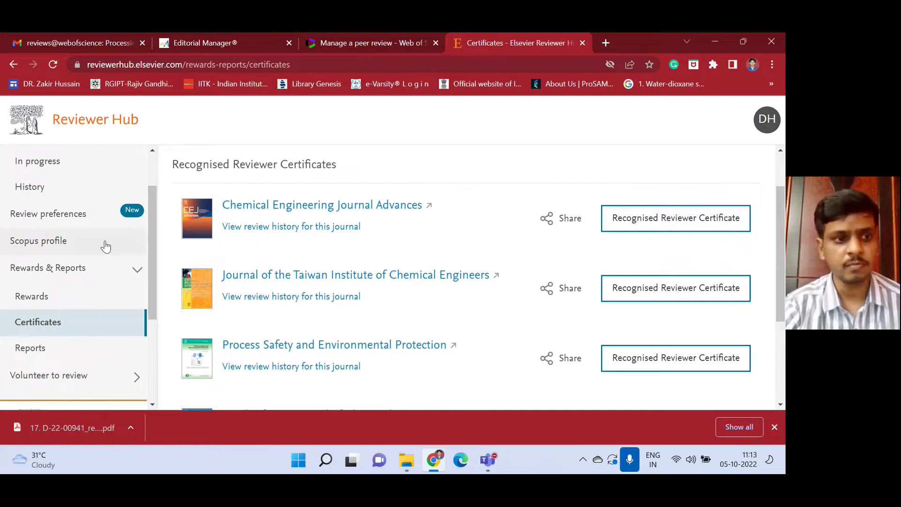
Look through the review History and In progress lists.
{"action": "left_click", "coordinate": [49, 190]}
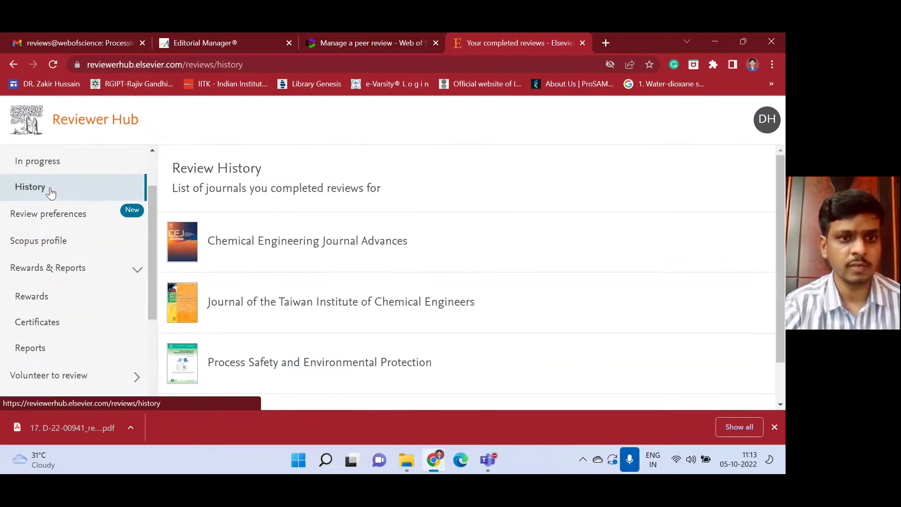
{"action": "left_click", "coordinate": [44, 161]}
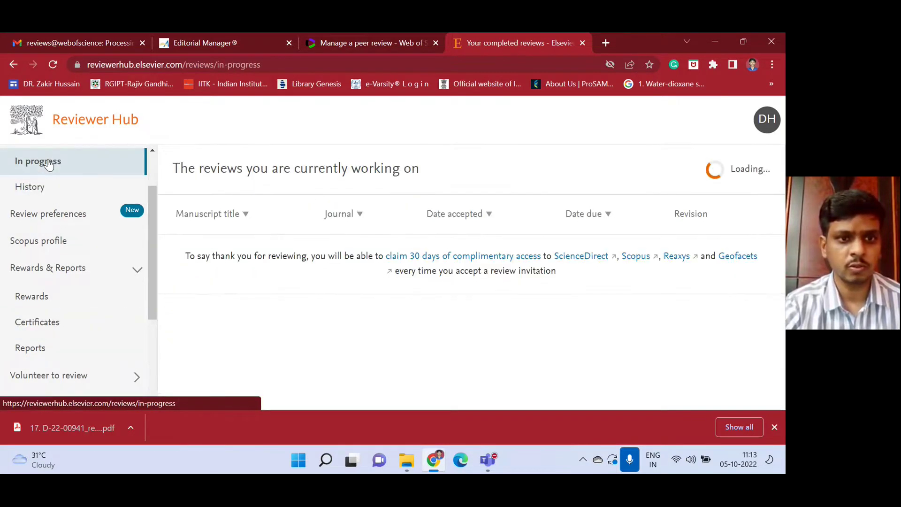
{"action": "left_click", "coordinate": [49, 190]}
{"action": "scroll", "coordinate": [346, 218], "scroll_direction": "down", "scroll_amount": 1}
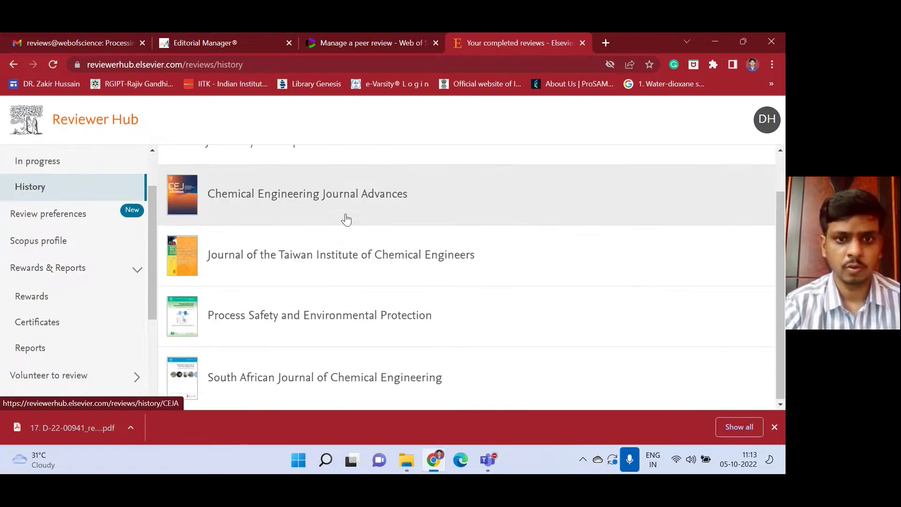
{"action": "scroll", "coordinate": [342, 308], "scroll_direction": "up", "scroll_amount": 1}
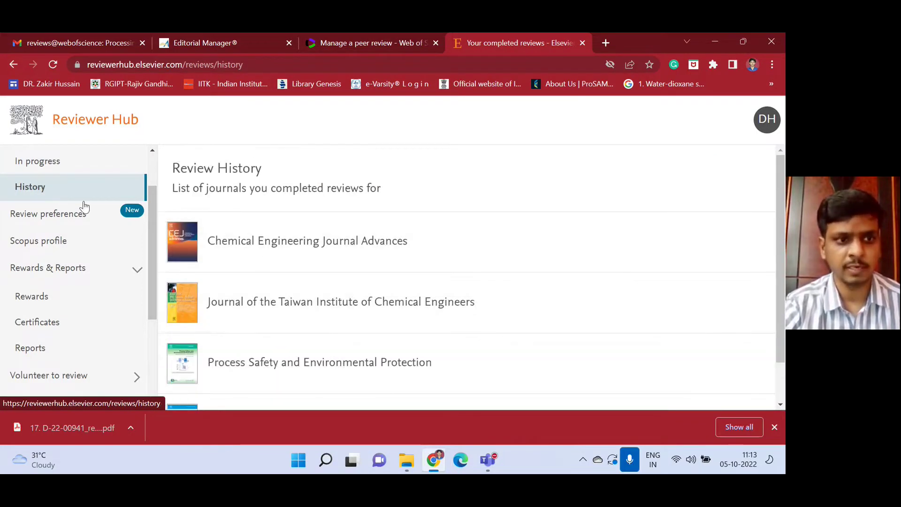
View the Review preferences, linked Scopus profile and review history Reports pages.
{"action": "left_click", "coordinate": [61, 229]}
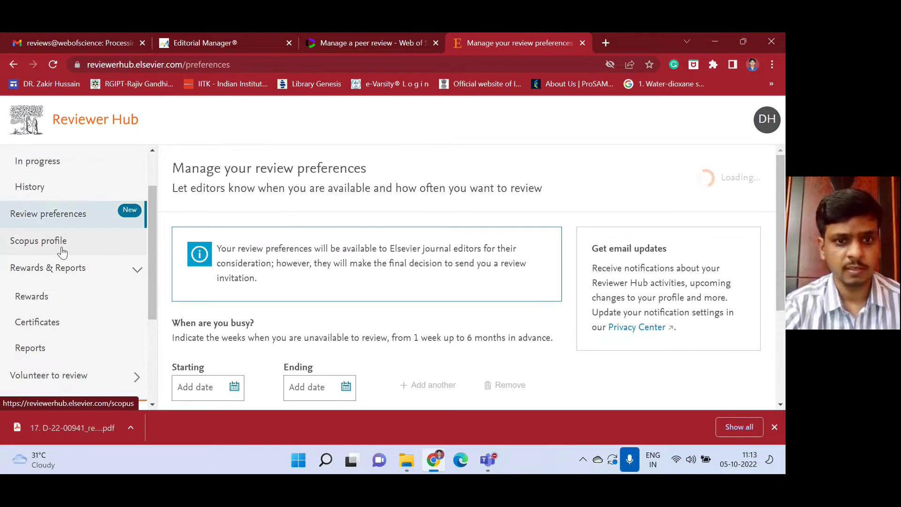
{"action": "left_click", "coordinate": [63, 241]}
{"action": "scroll", "coordinate": [67, 261], "scroll_direction": "down", "scroll_amount": 1}
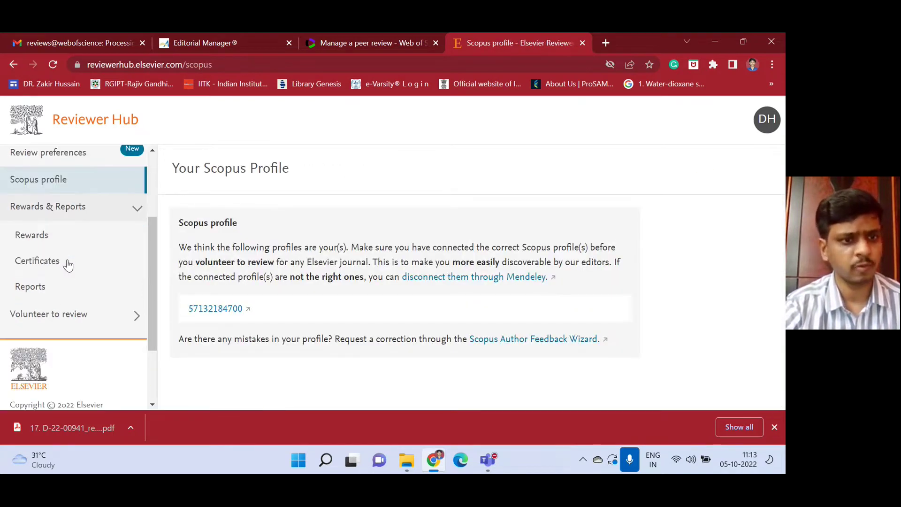
{"action": "left_click", "coordinate": [50, 237]}
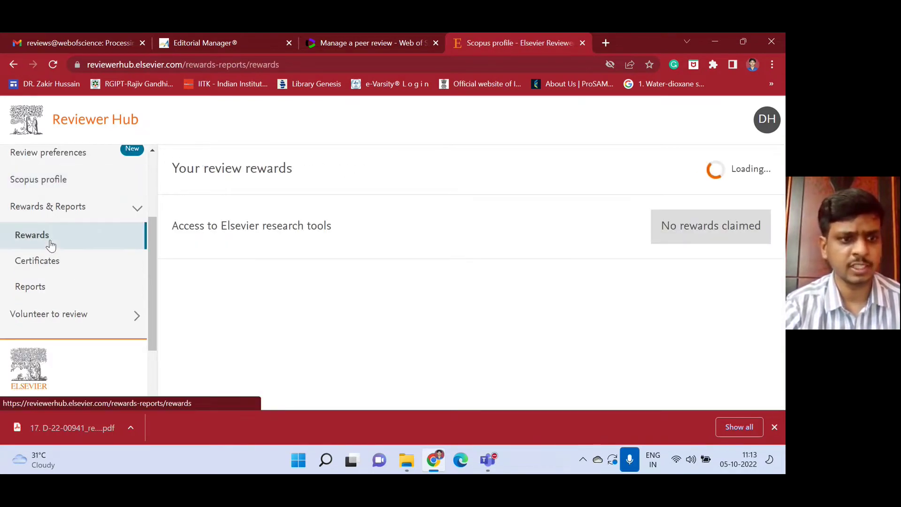
Expand Volunteer to review and open the Volunteer for journal page.
{"action": "left_click", "coordinate": [62, 319]}
{"action": "scroll", "coordinate": [66, 342], "scroll_direction": "down", "scroll_amount": 1}
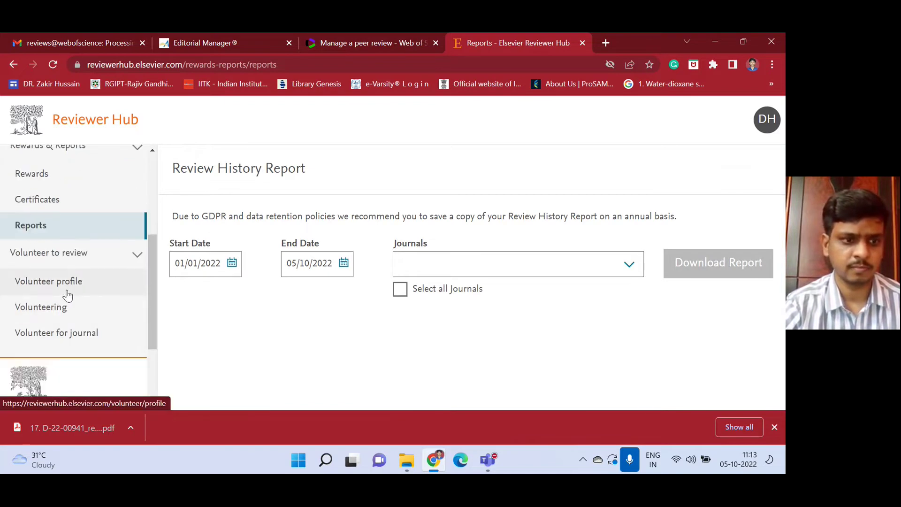
{"action": "left_click", "coordinate": [67, 295]}
{"action": "left_click", "coordinate": [75, 334]}
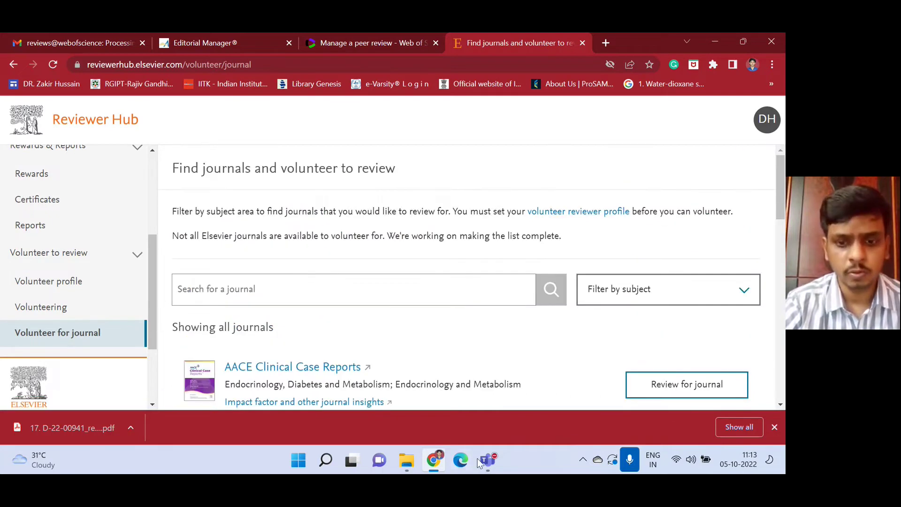
Bring the Teams meeting window back to the front and choose Stop recording.
{"action": "mouse_move", "coordinate": [488, 464]}
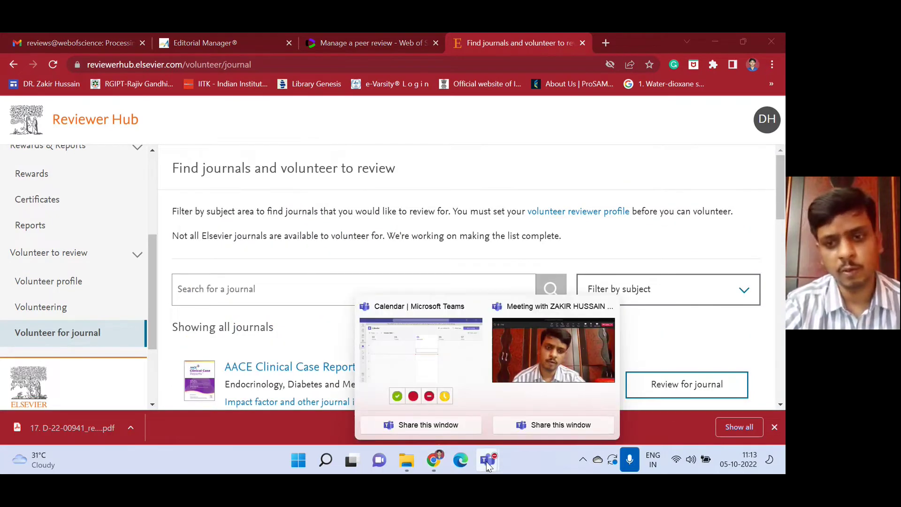
{"action": "left_click", "coordinate": [542, 361]}
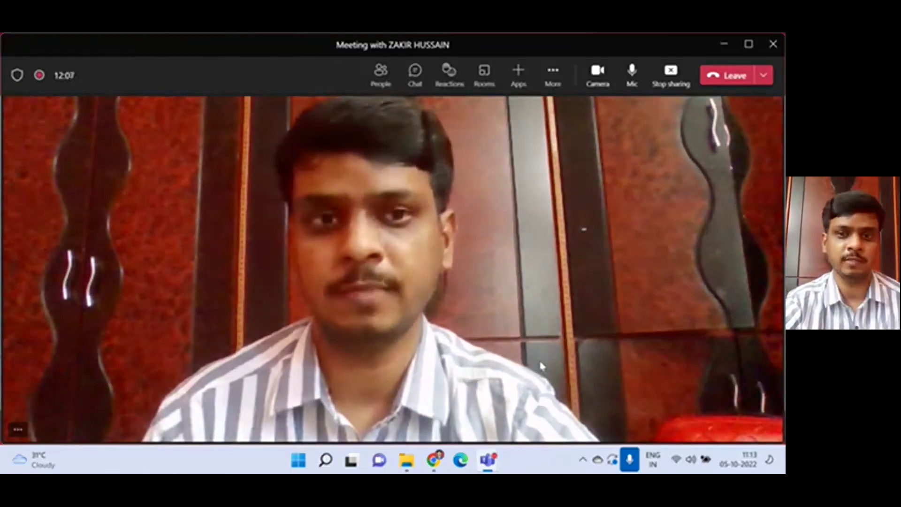
{"action": "left_click", "coordinate": [552, 75]}
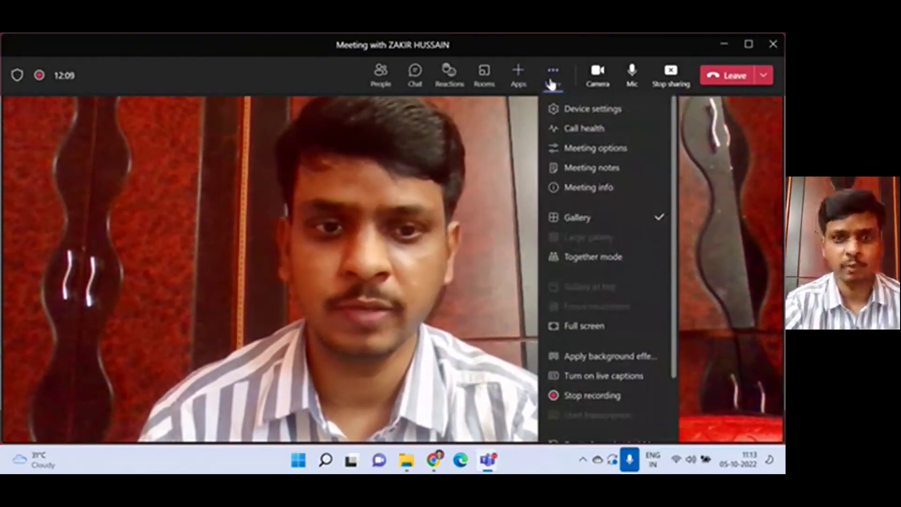